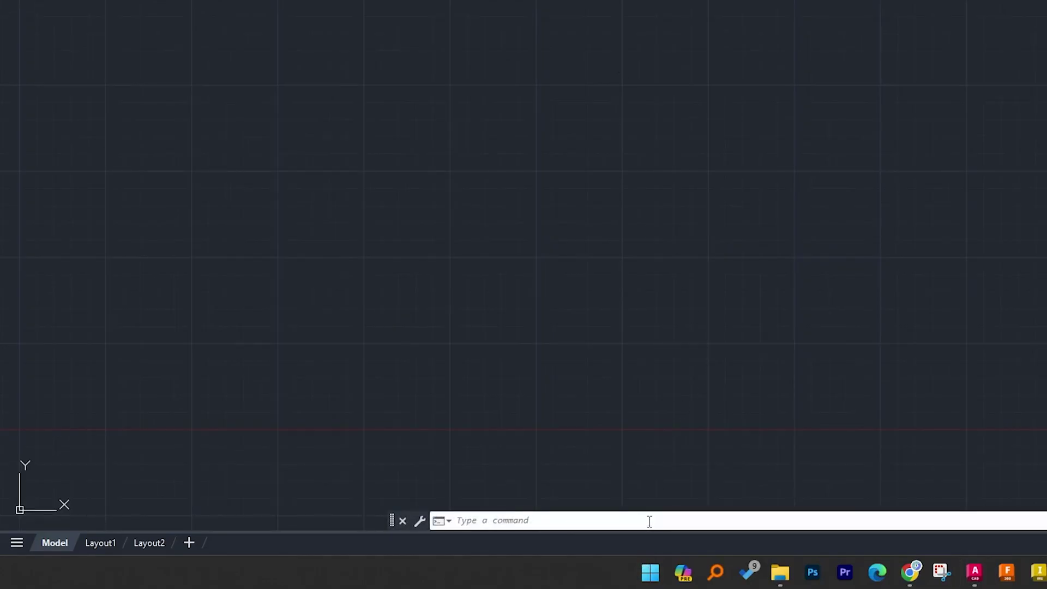
- Draw a circle with a radius of about 2.1 in the empty drawing using the Circle command's centre and radius points
click(649, 521)
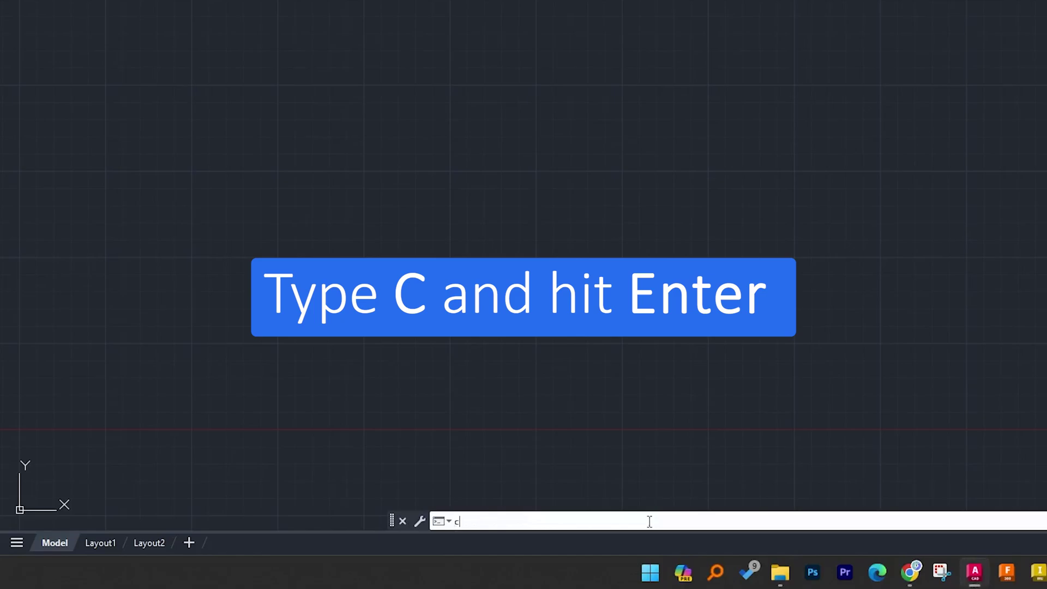
text(c)
key(Return)
click(676, 70)
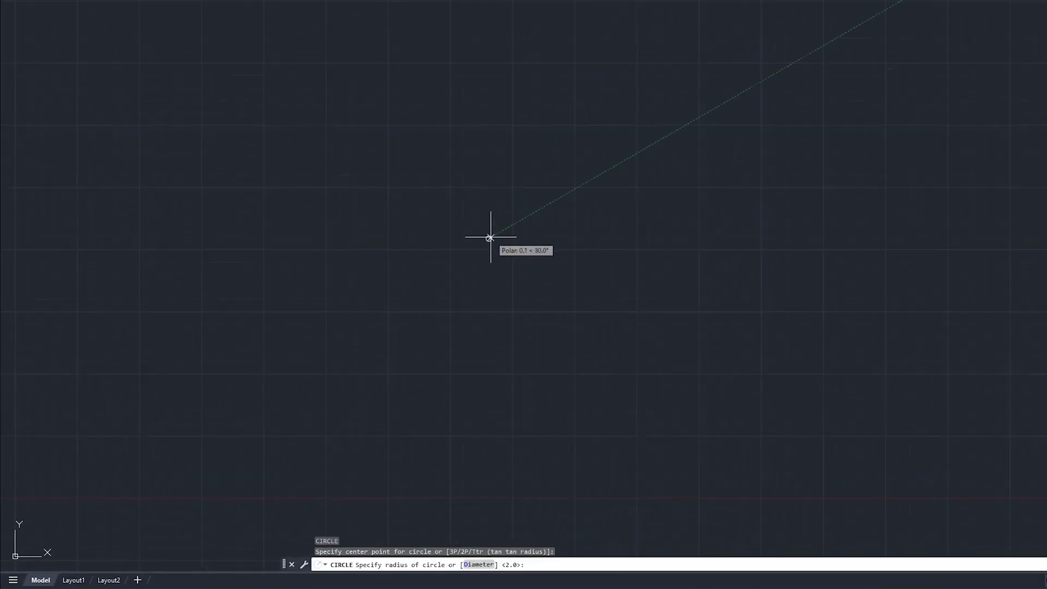
click(586, 354)
key(Escape)
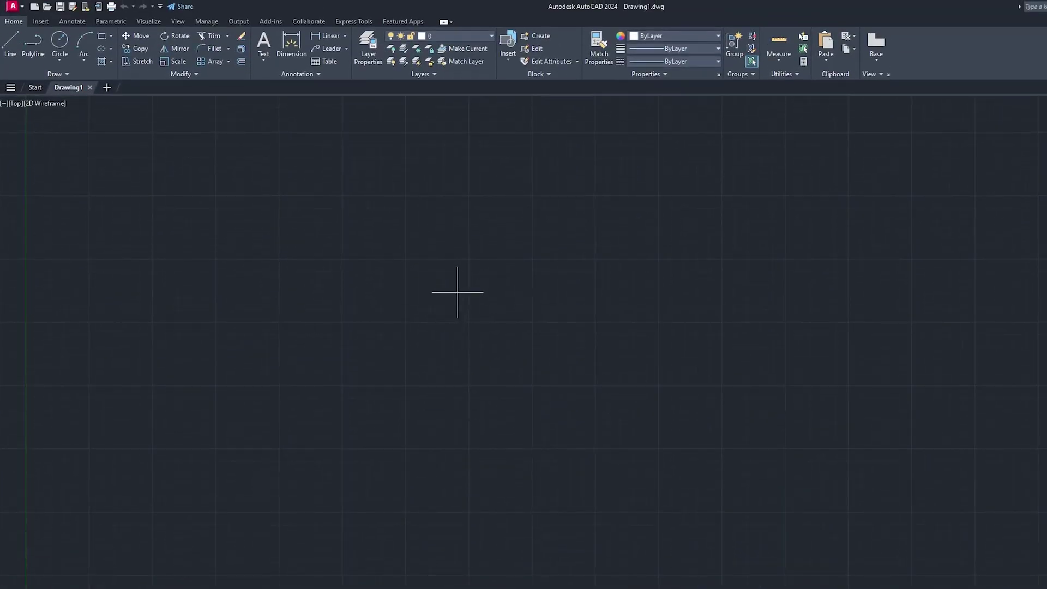
click(457, 292)
click(491, 331)
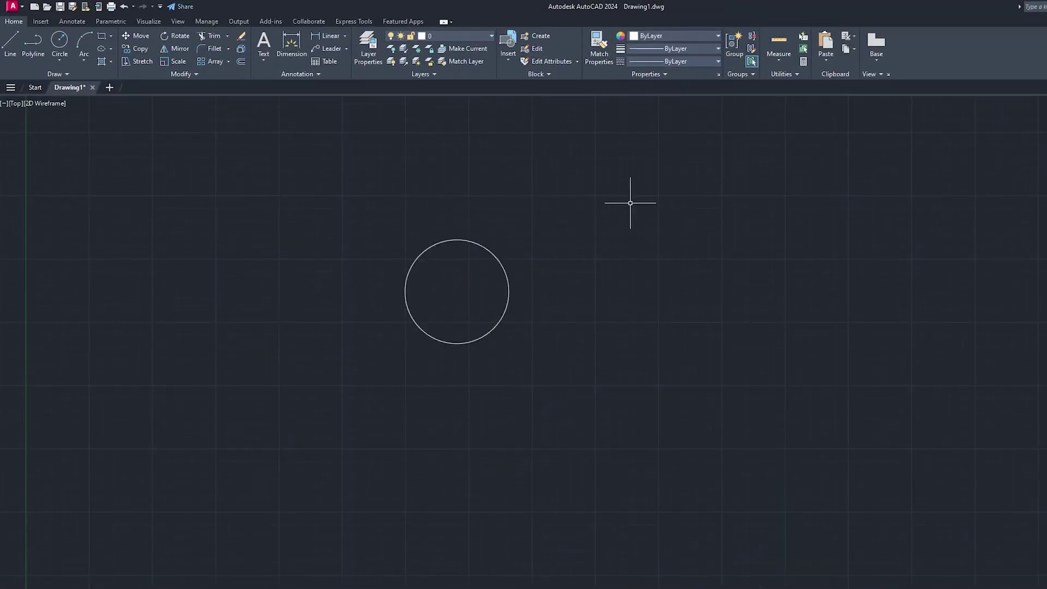
- Select the freehand circle and delete it from the drawing
drag(535, 168, 416, 311)
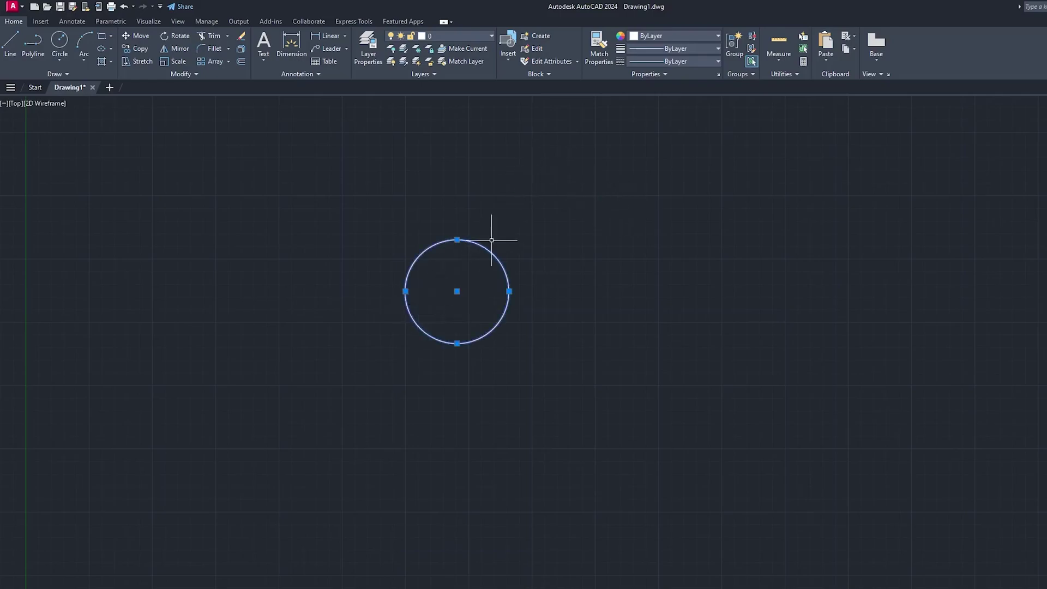
key(Delete)
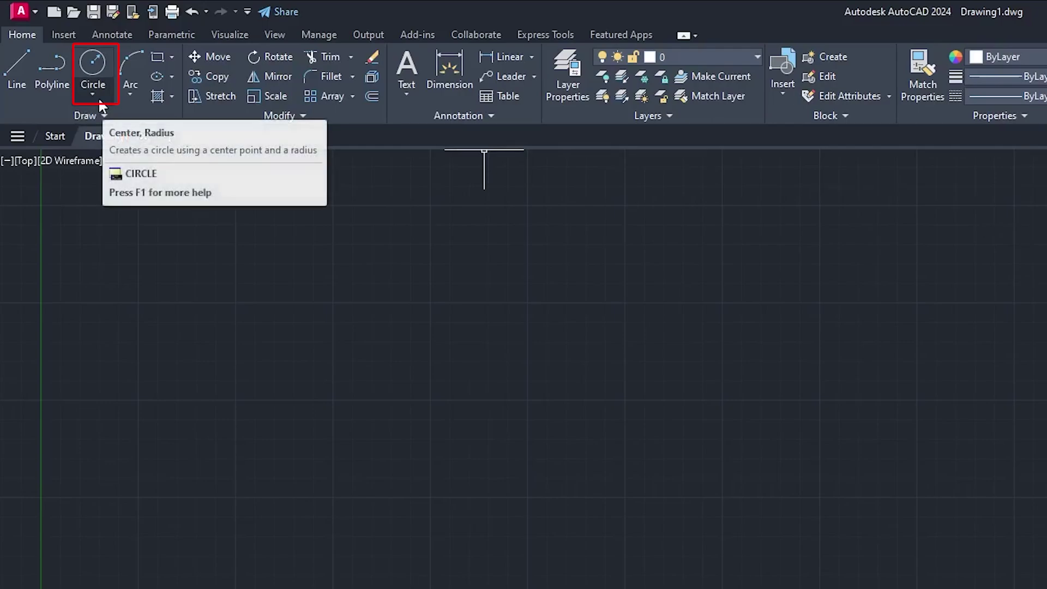
- Draw a circle with the Center, Diameter method and set its diameter to 10
click(99, 102)
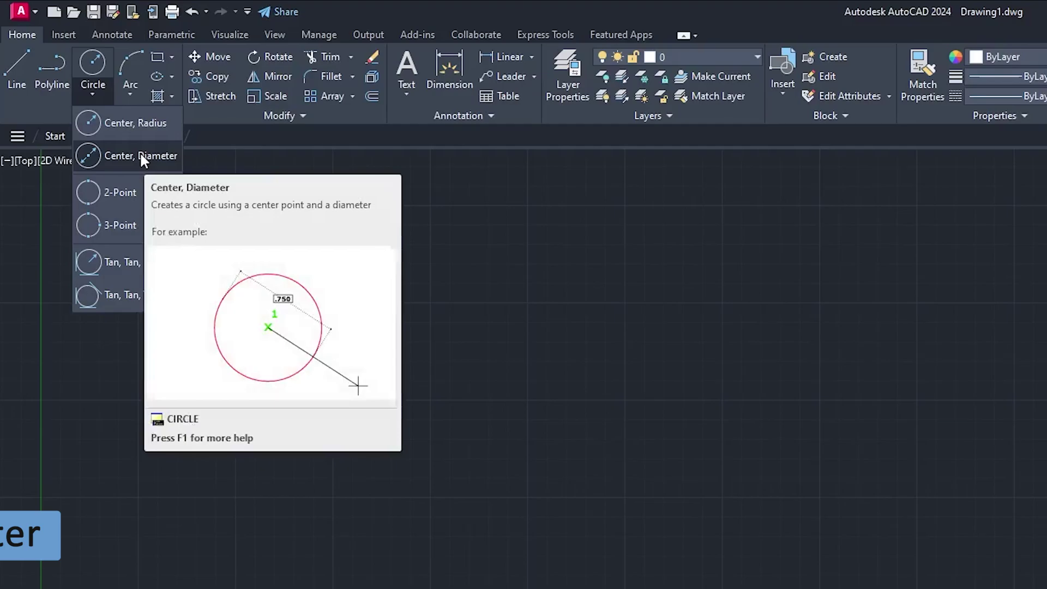
click(139, 155)
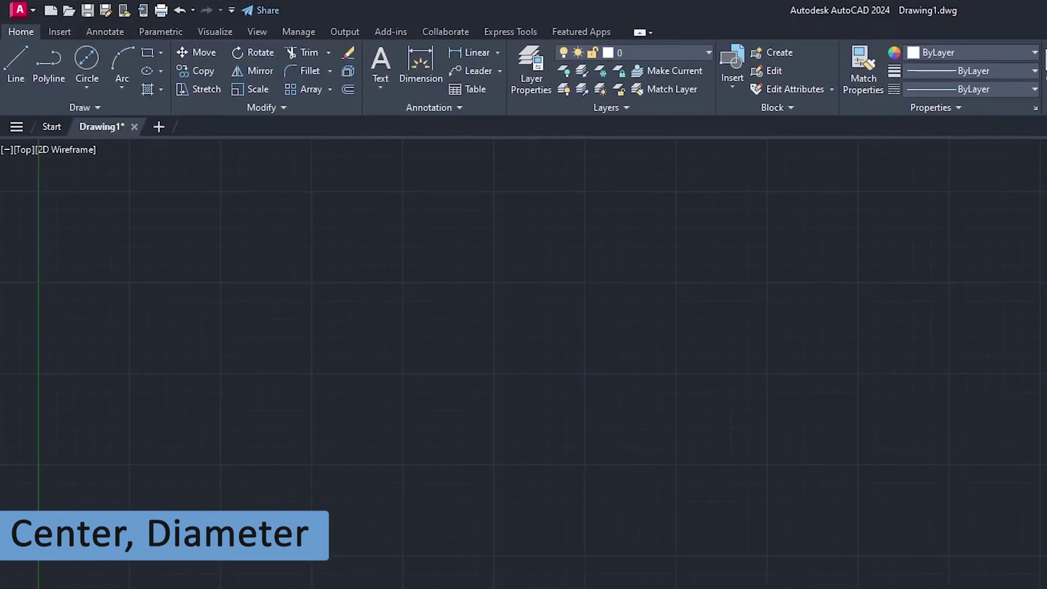
click(639, 446)
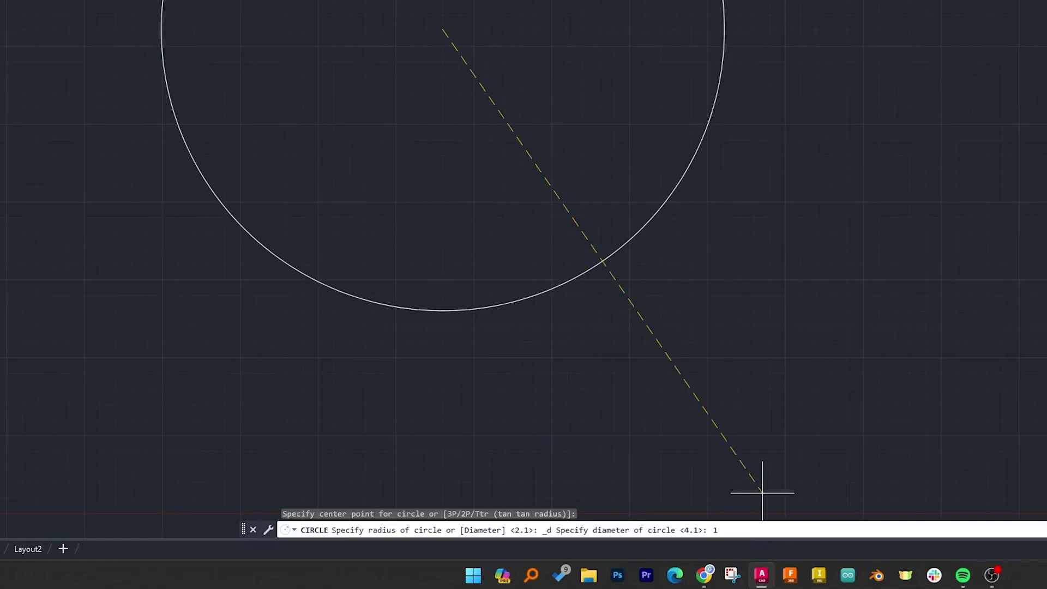
key(Return)
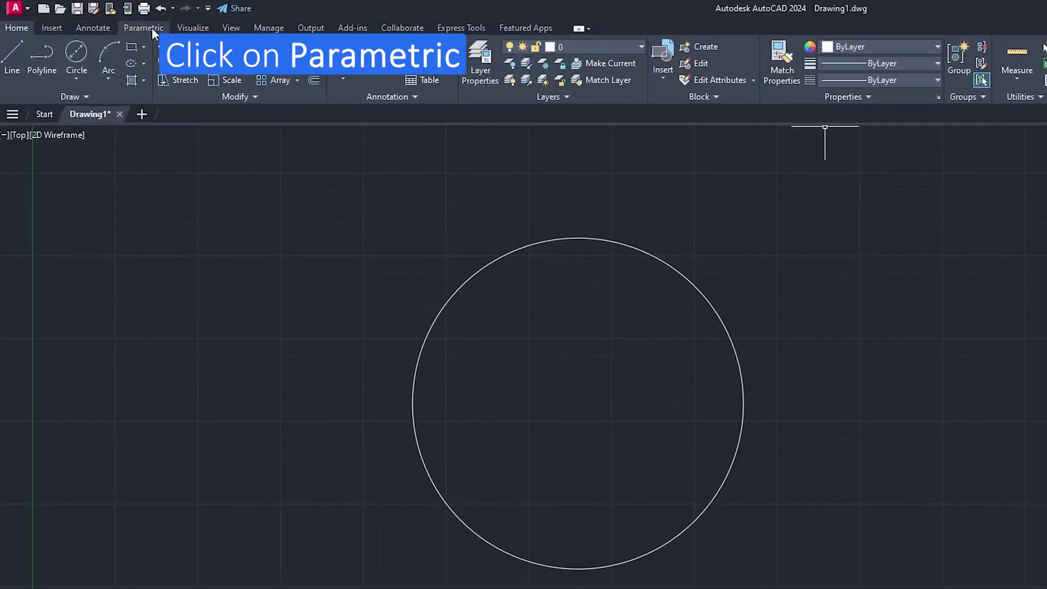
- Add a diameter dimensional constraint to the circle and accept its value
click(152, 31)
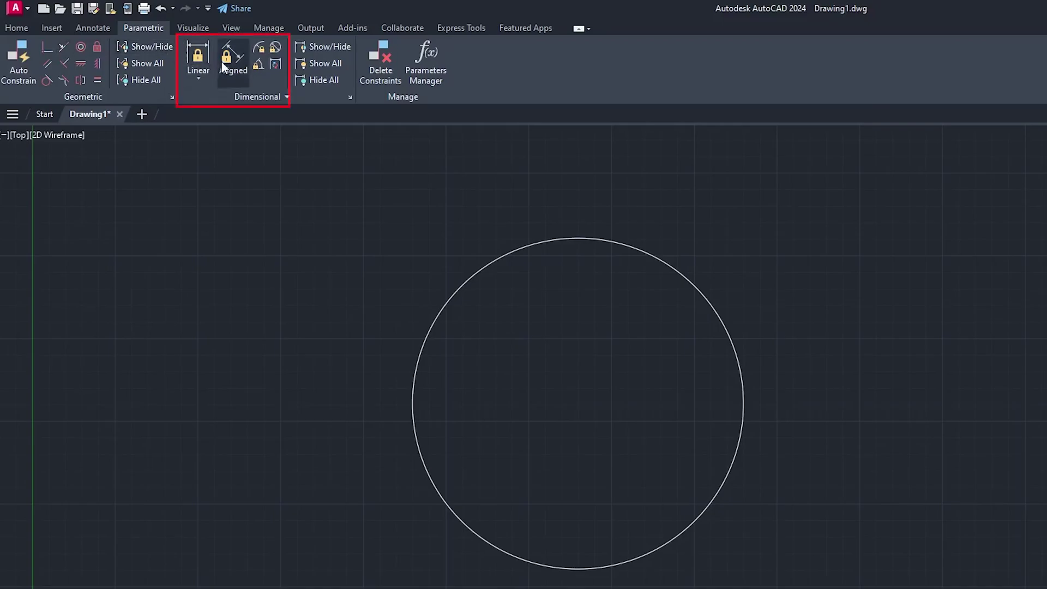
click(274, 48)
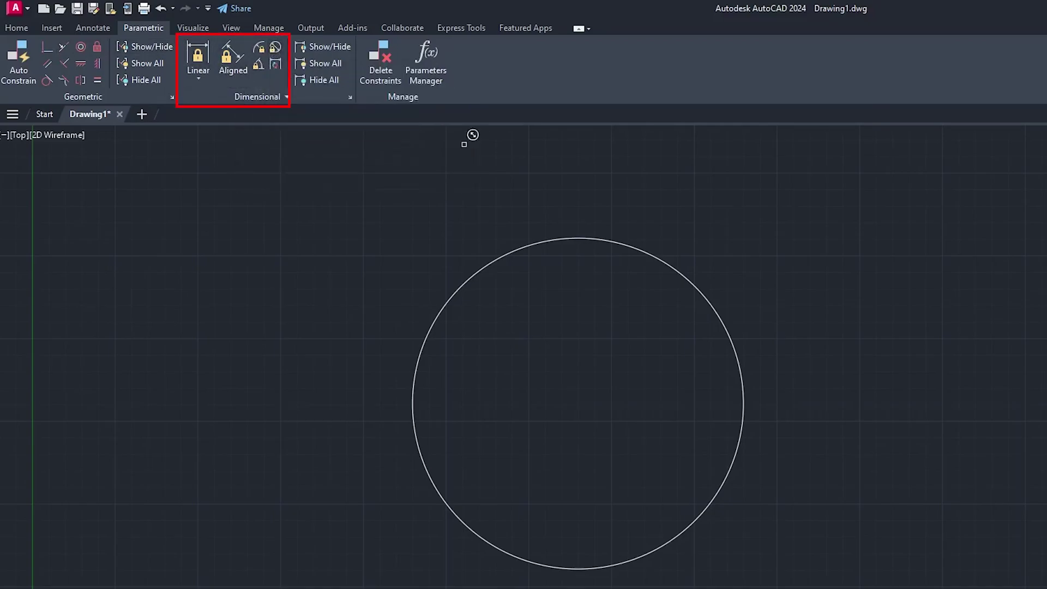
click(728, 332)
click(818, 293)
key(Return)
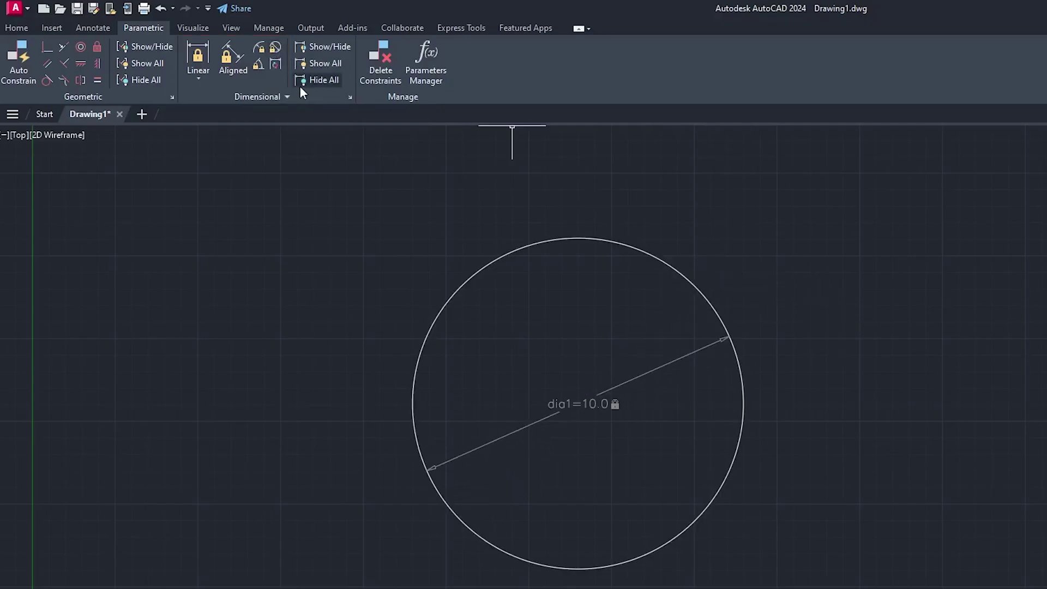
click(58, 25)
click(85, 24)
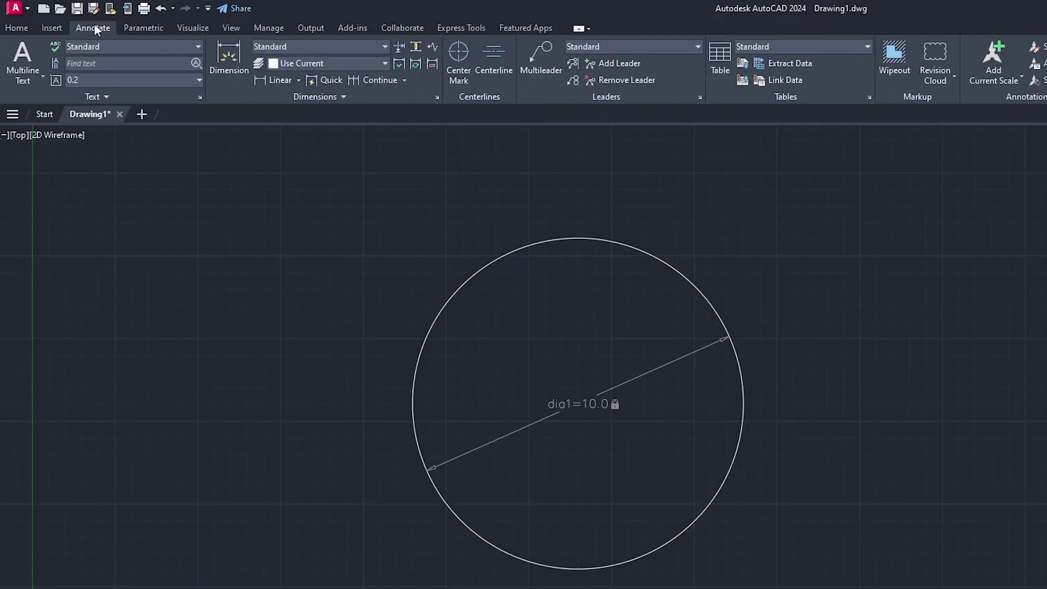
click(143, 28)
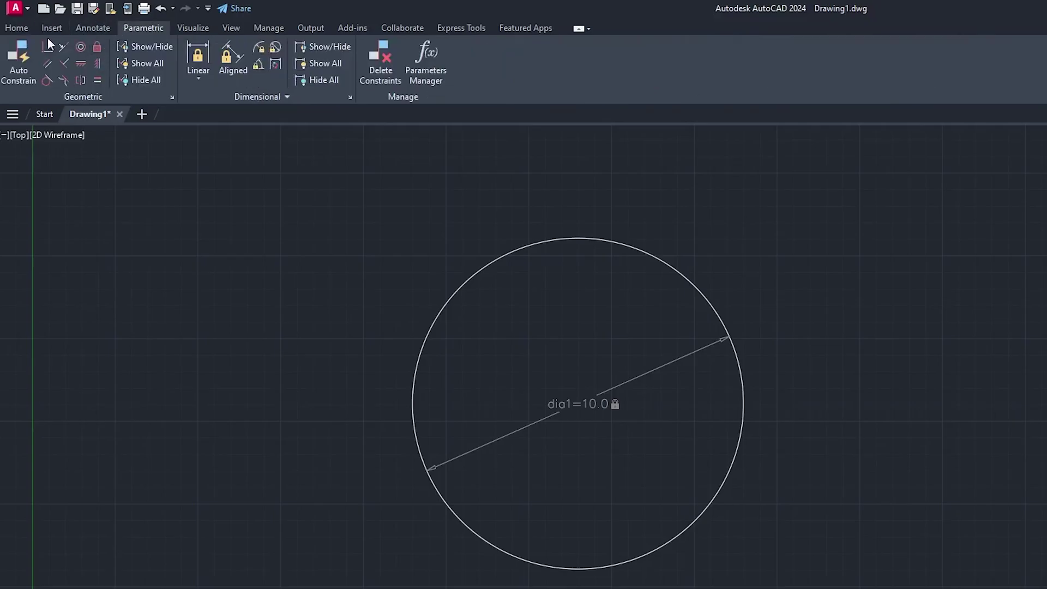
- Draw a smaller circle with the 2-Point method to the right of the constrained circle
click(15, 27)
click(86, 79)
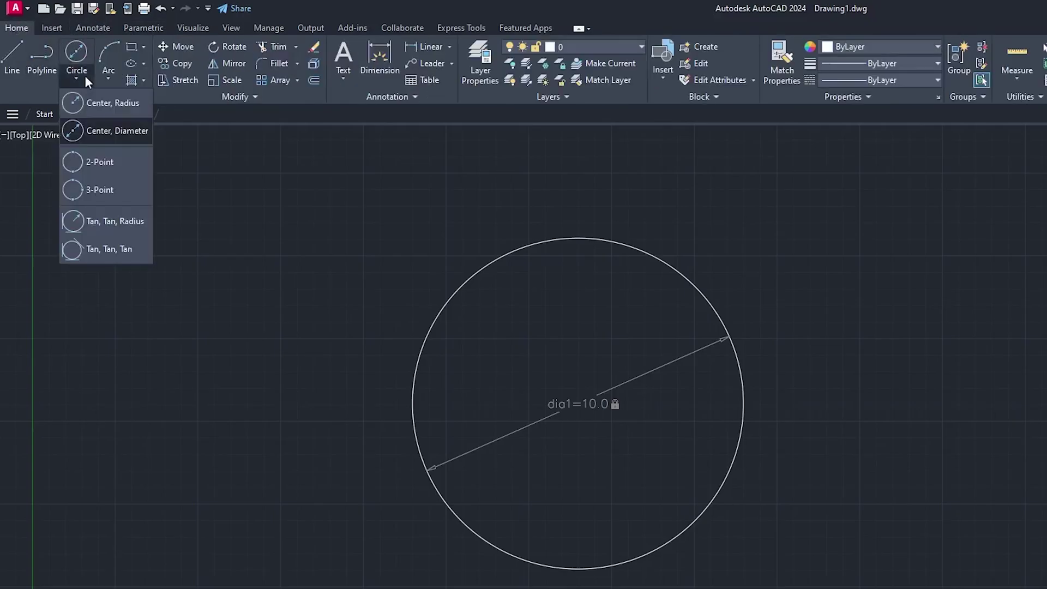
click(111, 165)
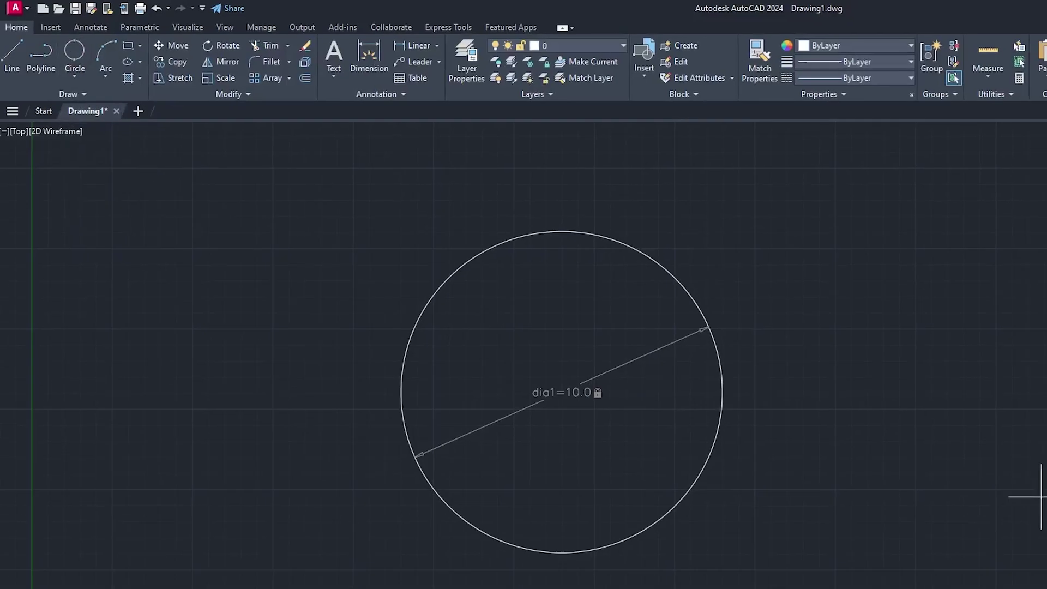
click(871, 386)
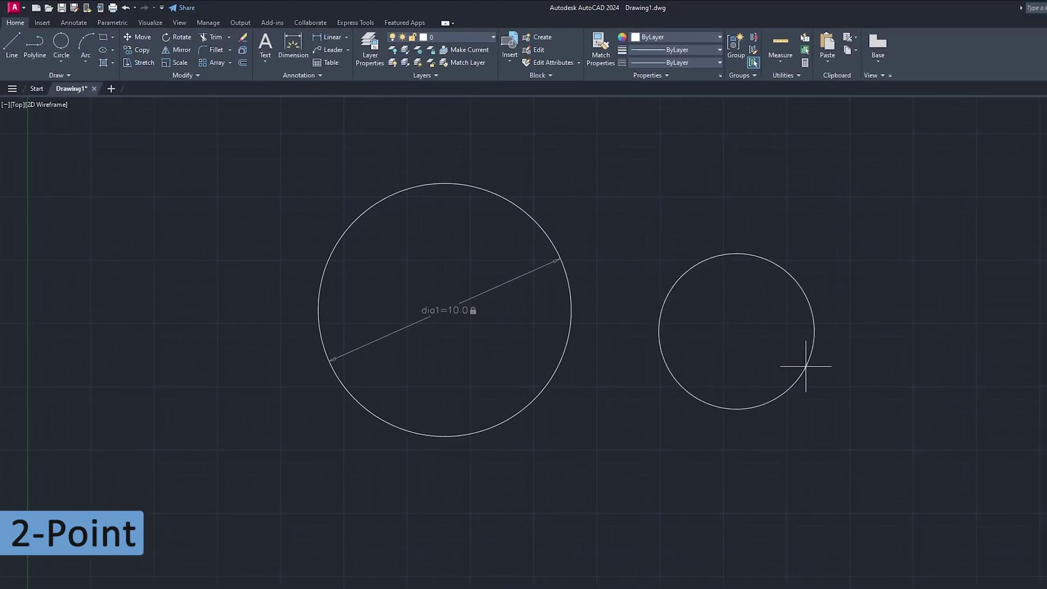
click(805, 367)
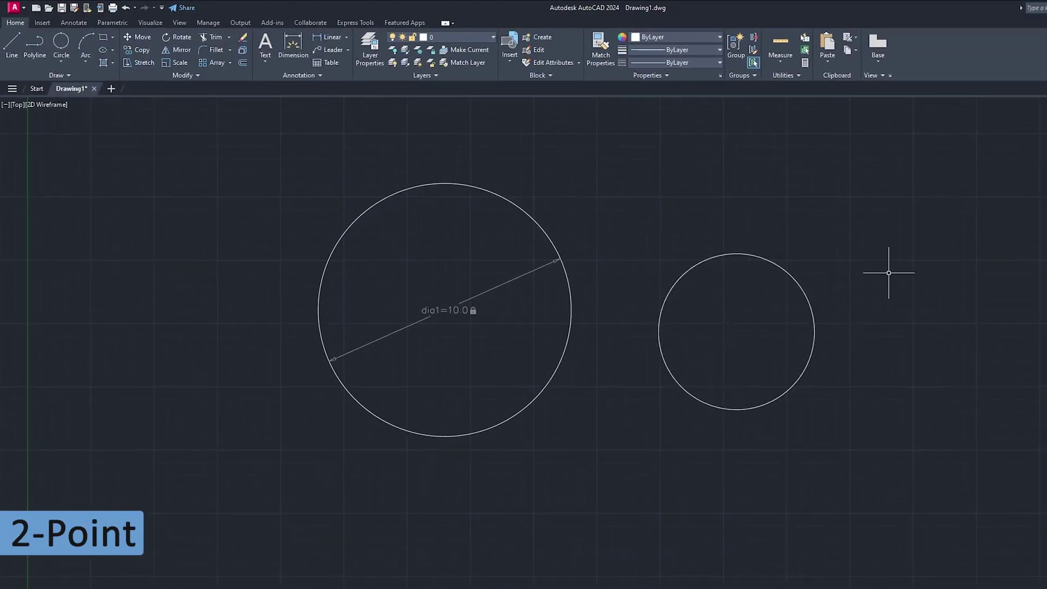
- Draw two separate slanted lines side by side to the right of the smaller circle
click(13, 39)
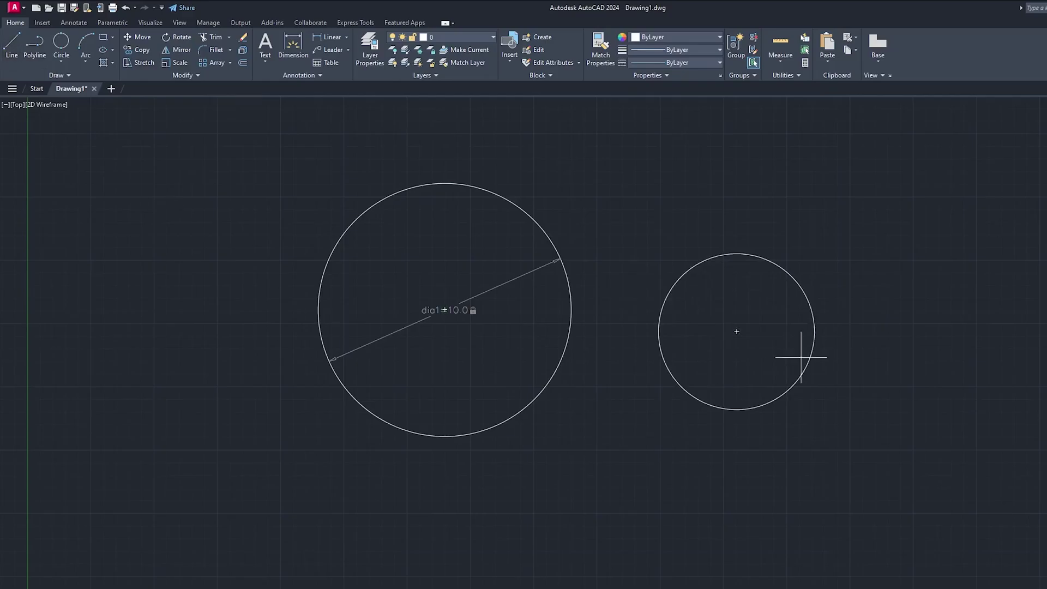
click(872, 450)
click(937, 206)
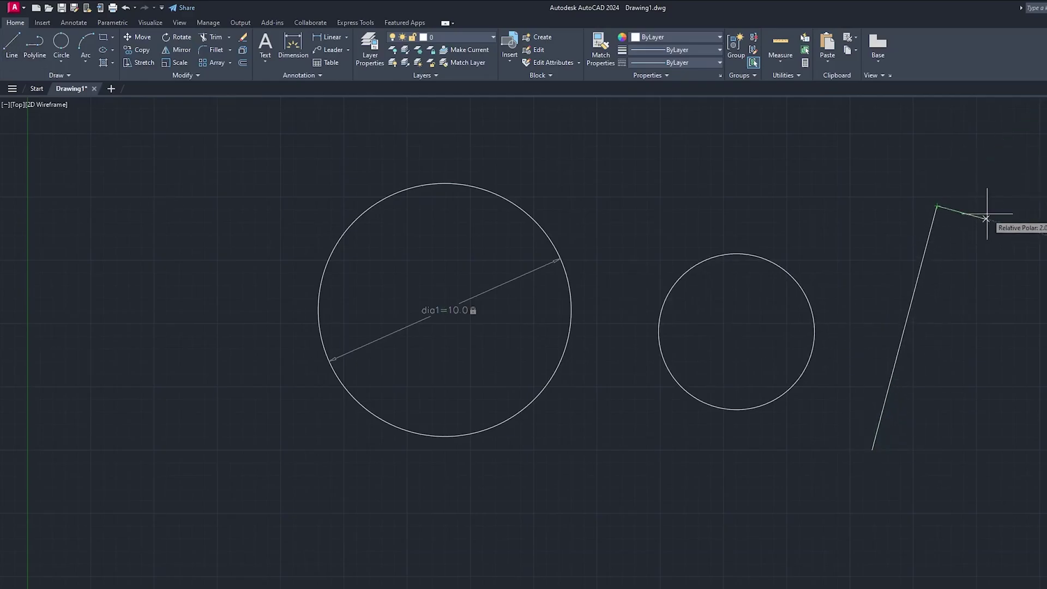
key(Escape)
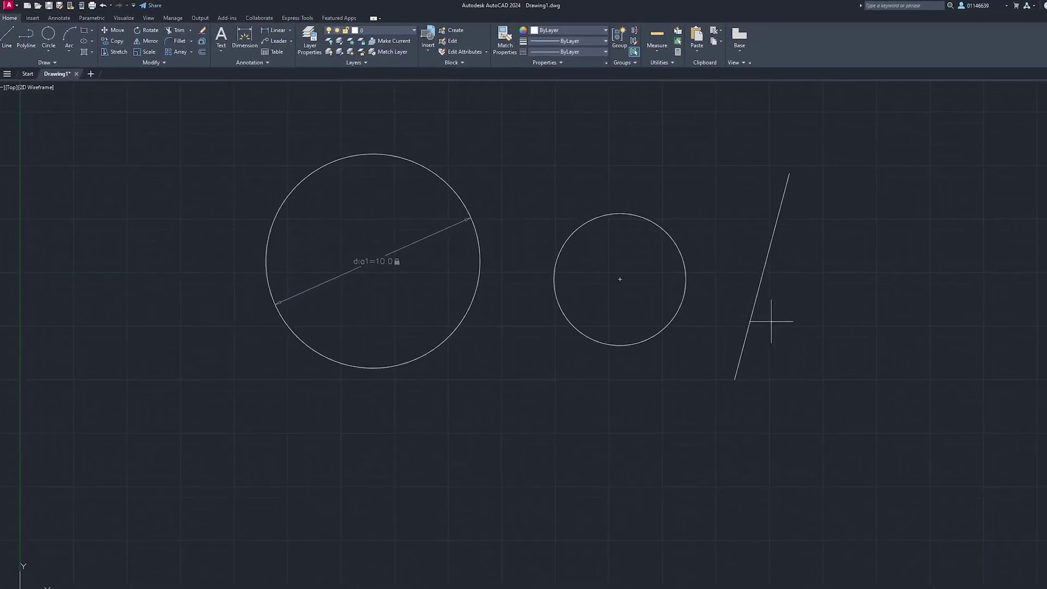
key(space)
click(838, 236)
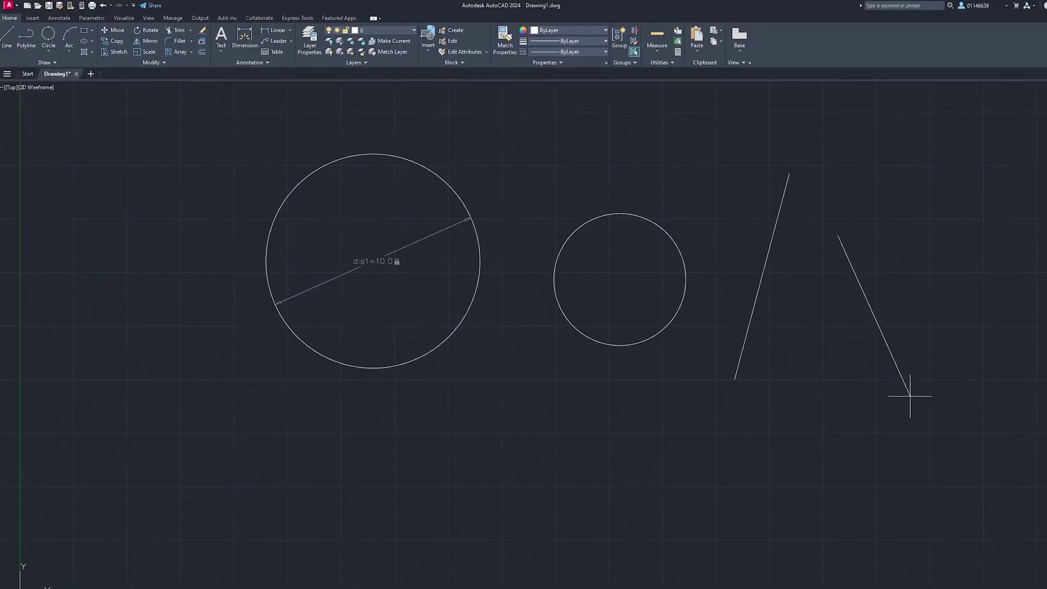
click(911, 416)
key(Escape)
- Draw two 2-Point circles, one between both endpoints of the right-hand line and one between the upper endpoints of the two lines
scroll(999, 331, down, 3)
scroll(851, 366, up, 3)
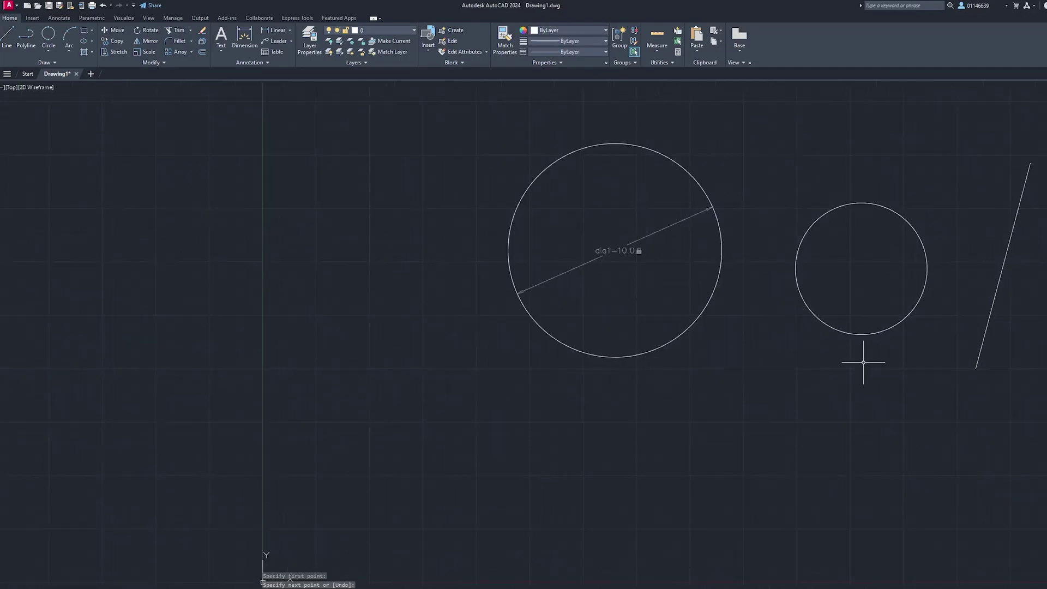
middle_drag(689, 393, 244, 455)
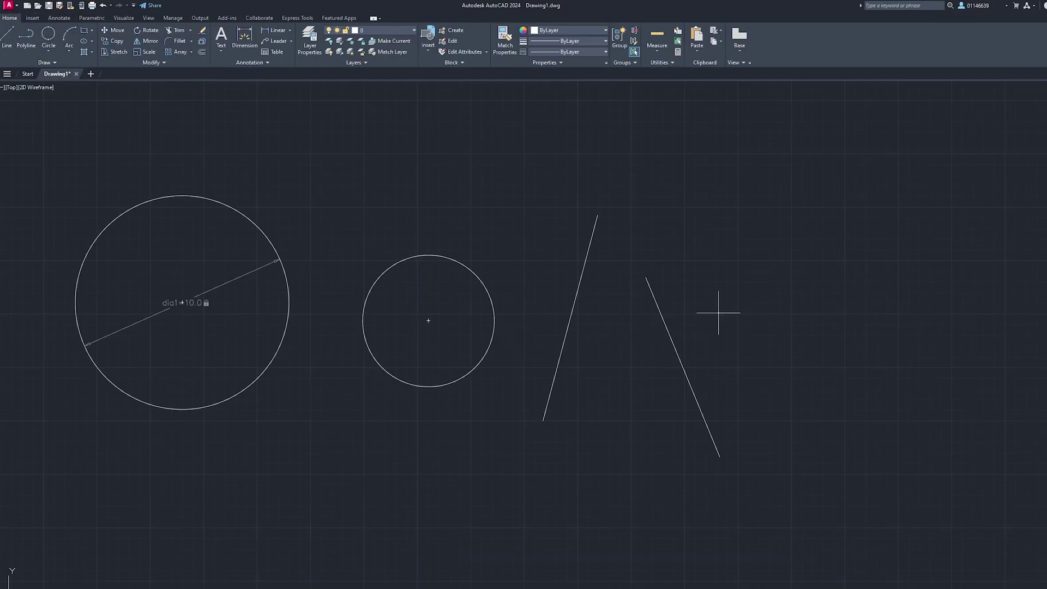
click(646, 278)
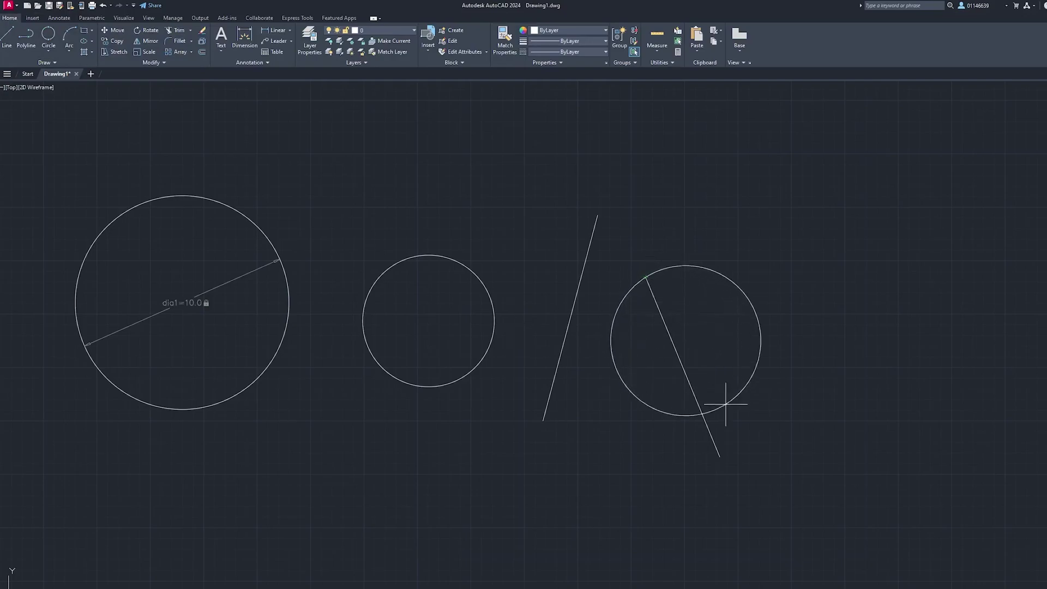
click(720, 456)
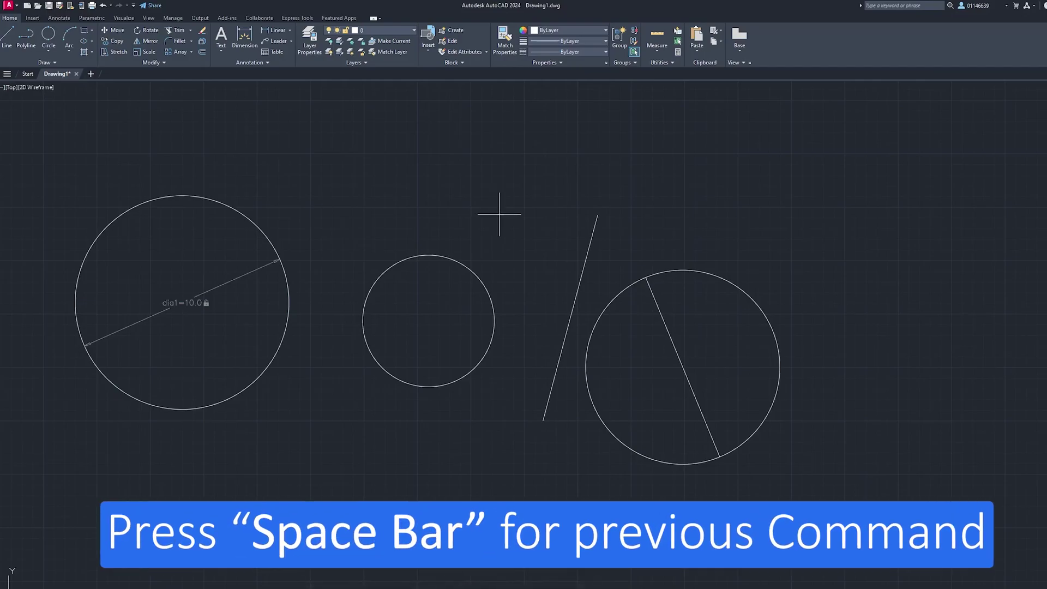
click(598, 215)
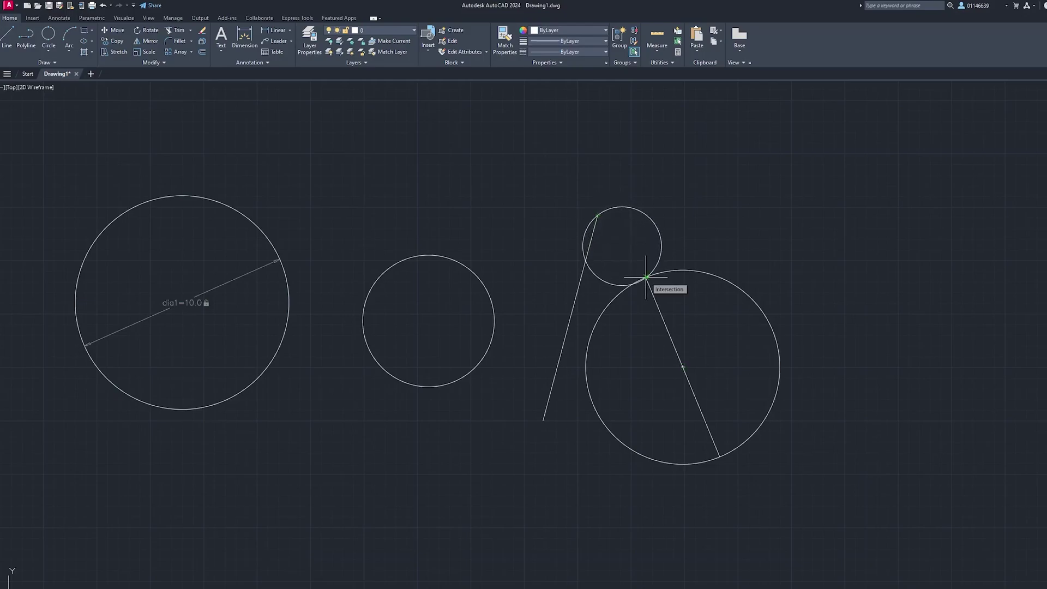
click(645, 277)
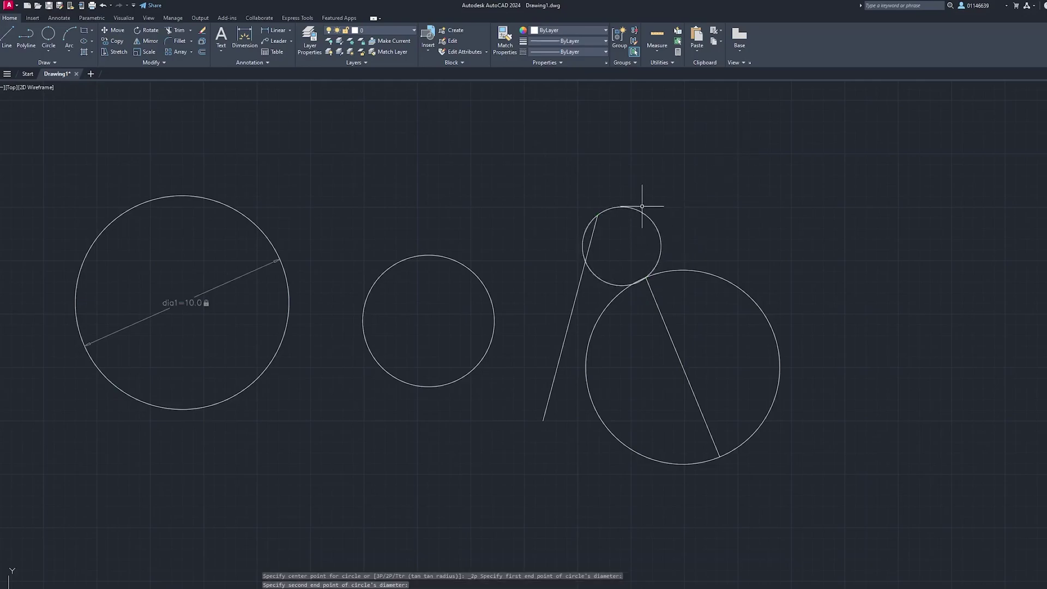
- Draw a closed triangle from three lines in the empty area below the smaller circle
click(57, 49)
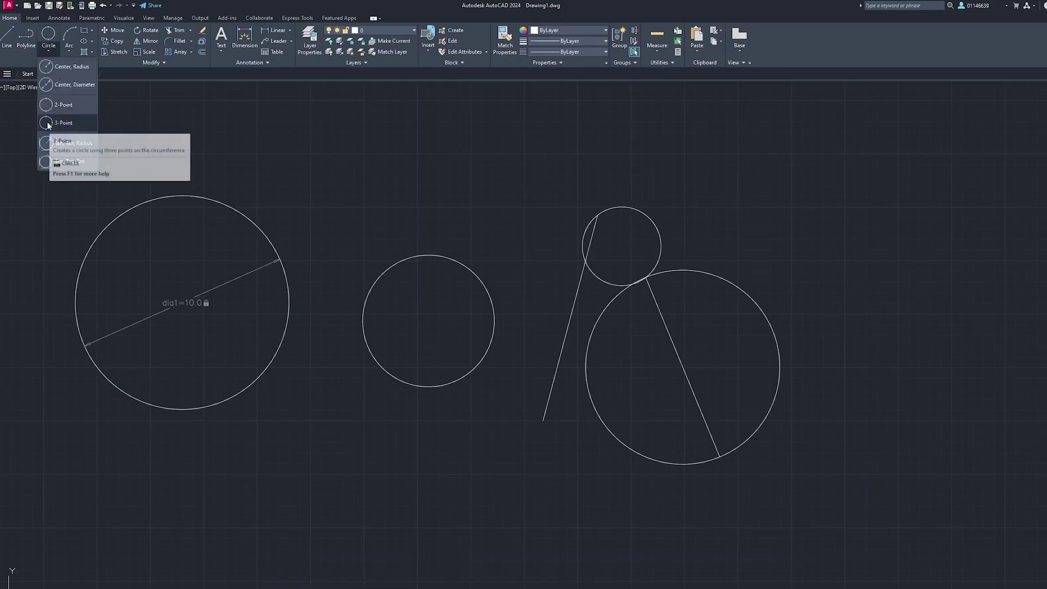
click(140, 129)
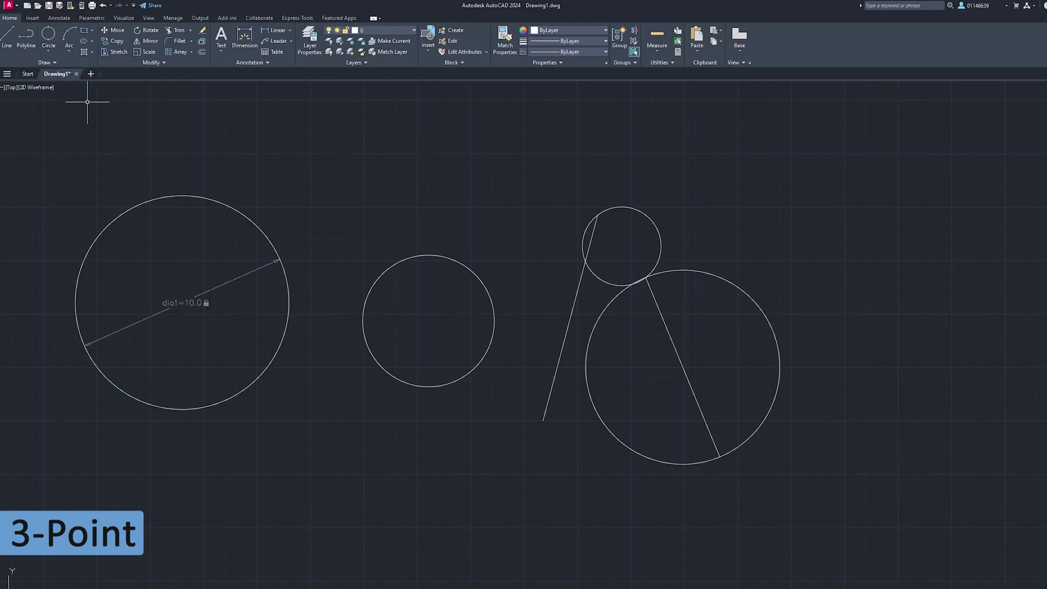
middle_drag(507, 315, 520, 247)
click(7, 37)
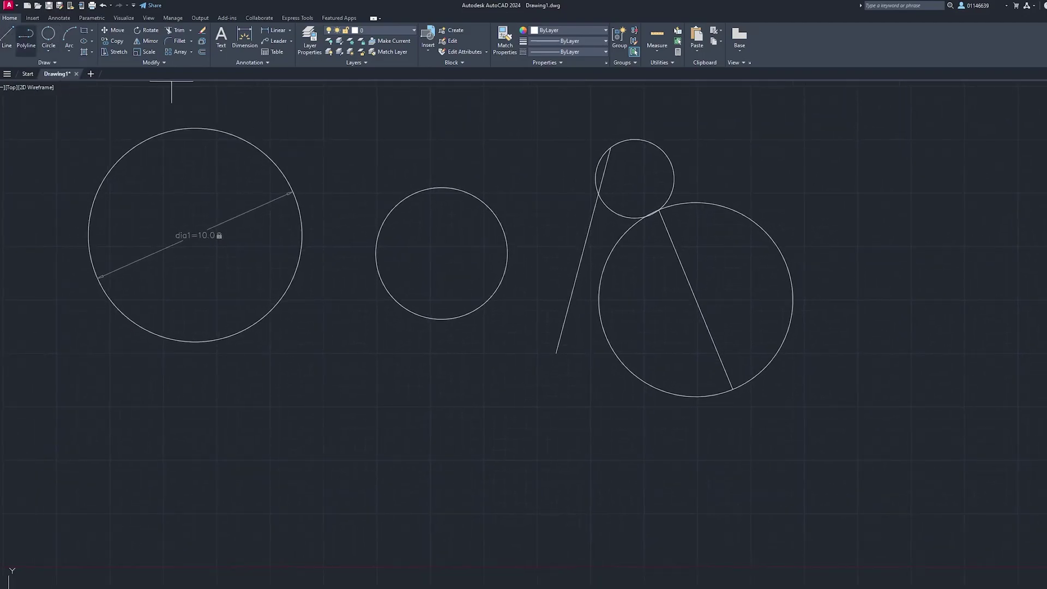
click(371, 448)
click(506, 506)
click(485, 385)
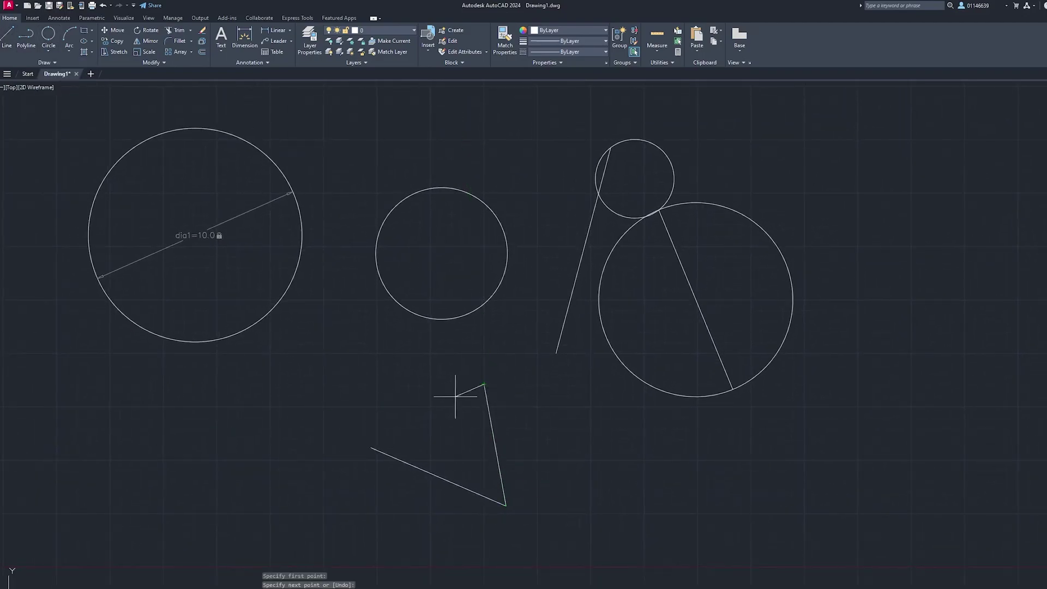
click(371, 448)
key(Escape)
- Draw a 3-Point circle through the three corners of the triangle below the smaller circle
click(49, 51)
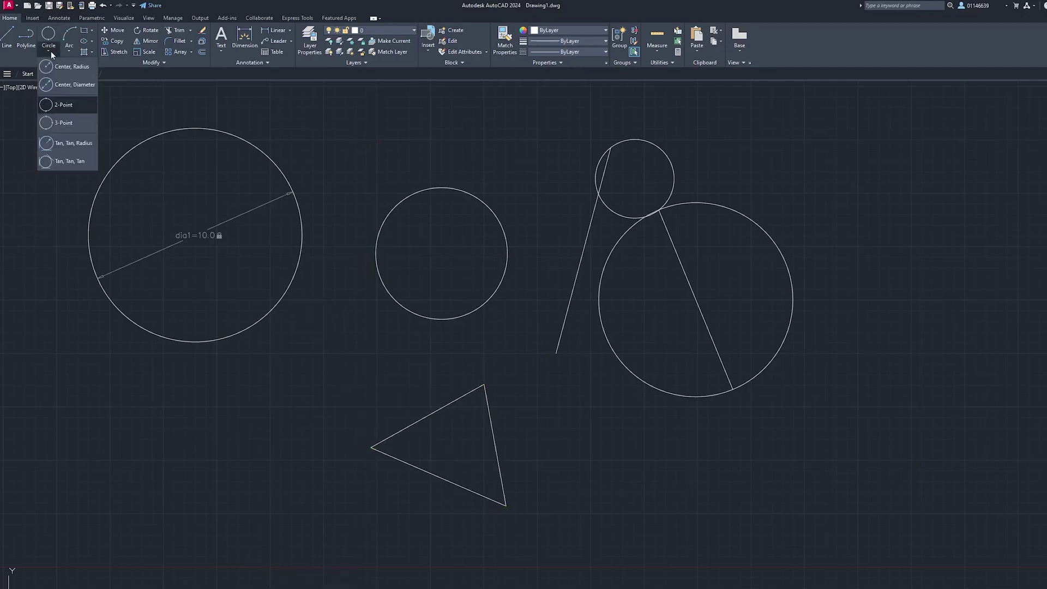
click(63, 123)
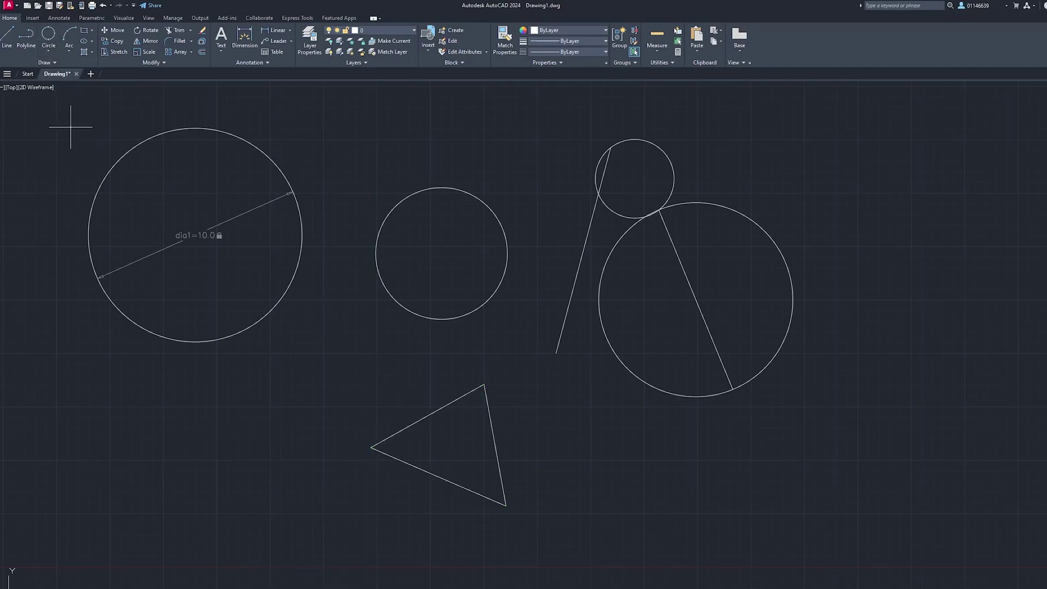
click(484, 385)
click(371, 449)
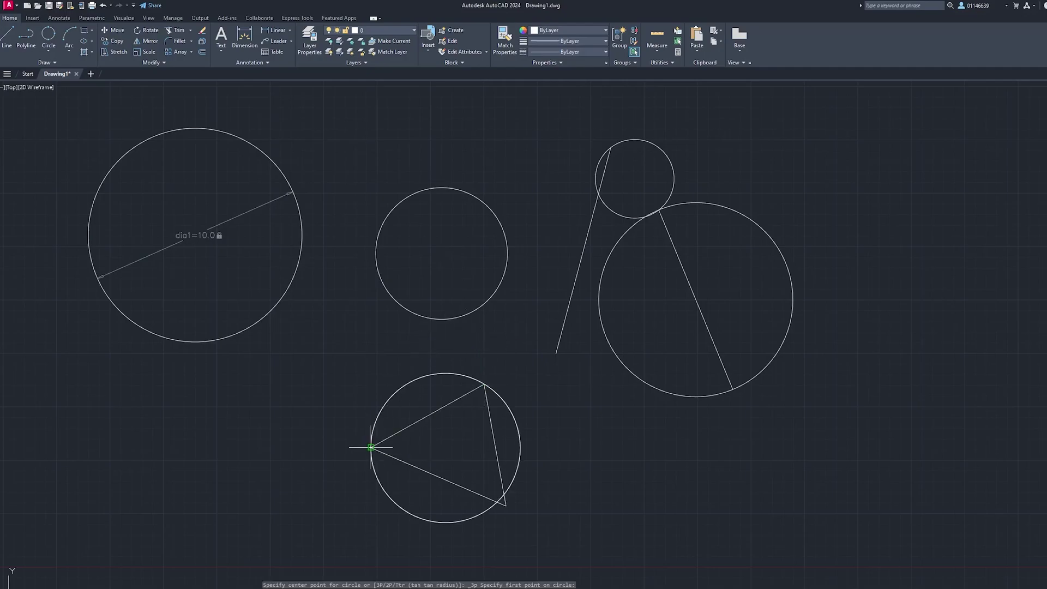
click(506, 503)
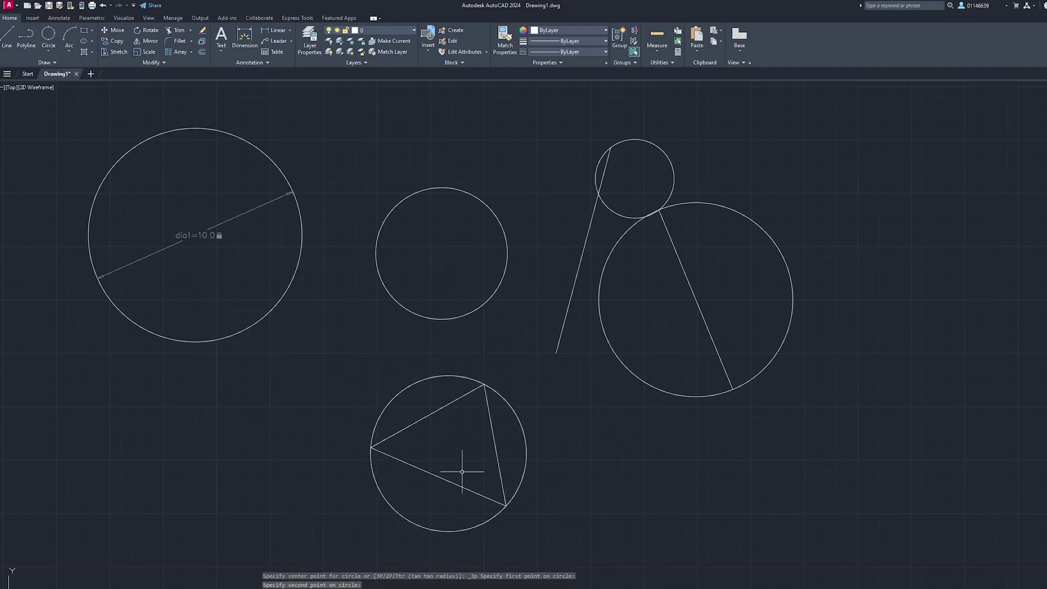
scroll(468, 468, down, 5)
scroll(486, 484, up, 7)
scroll(609, 480, down, 5)
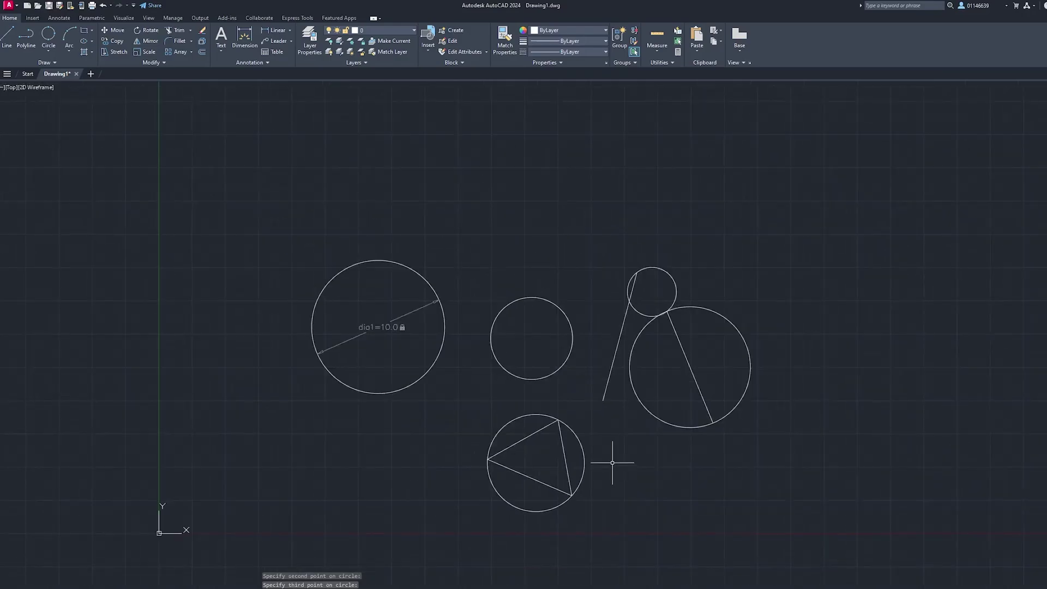
scroll(612, 458, up, 3)
- Draw a Tan, Tan, Radius circle with radius 4 tangent to the two slanted lines
click(48, 51)
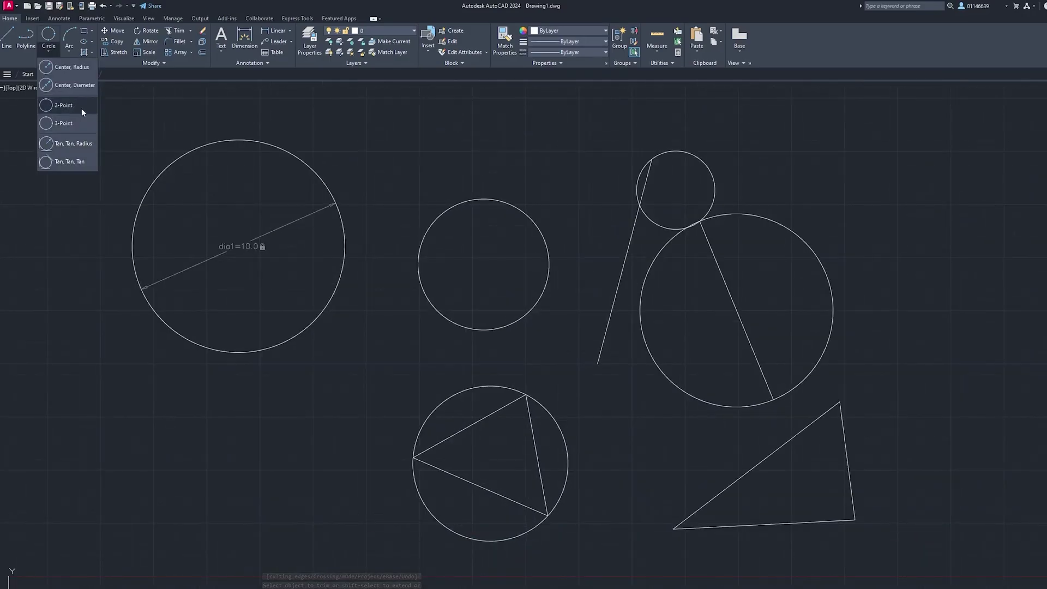
click(65, 144)
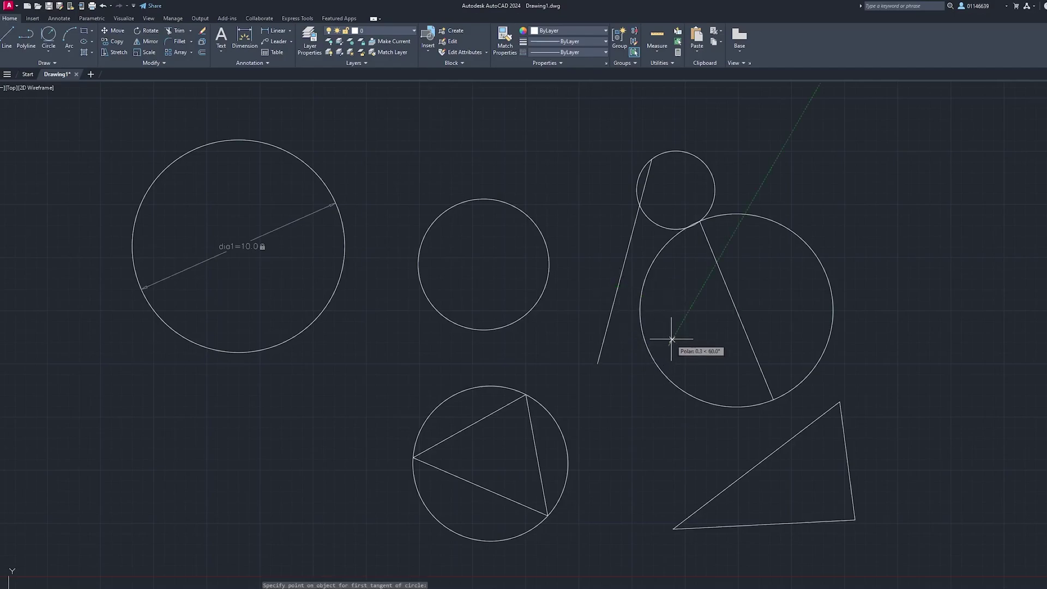
key(Escape)
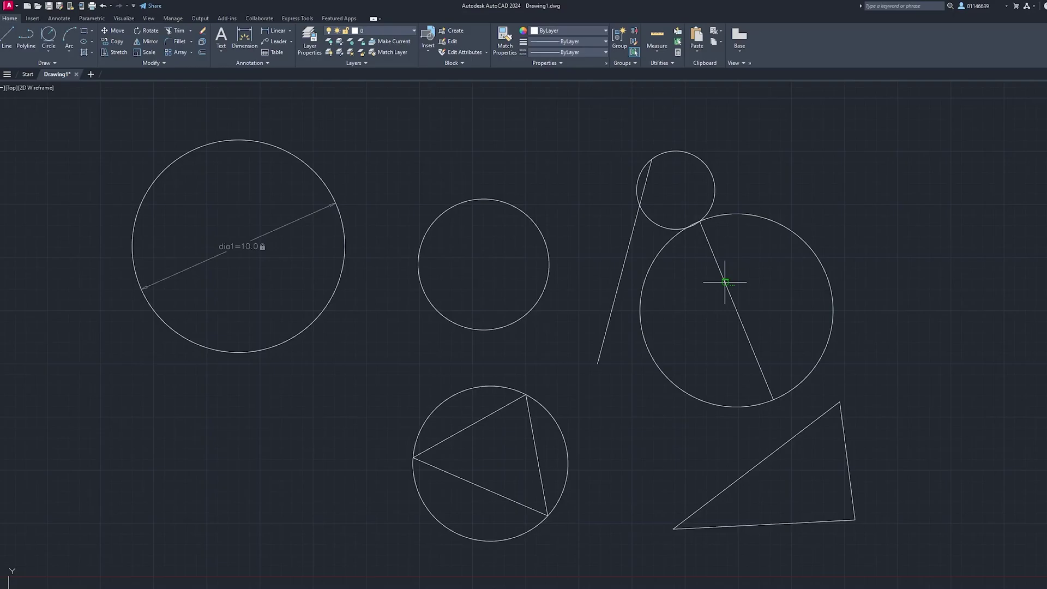
click(664, 299)
click(570, 453)
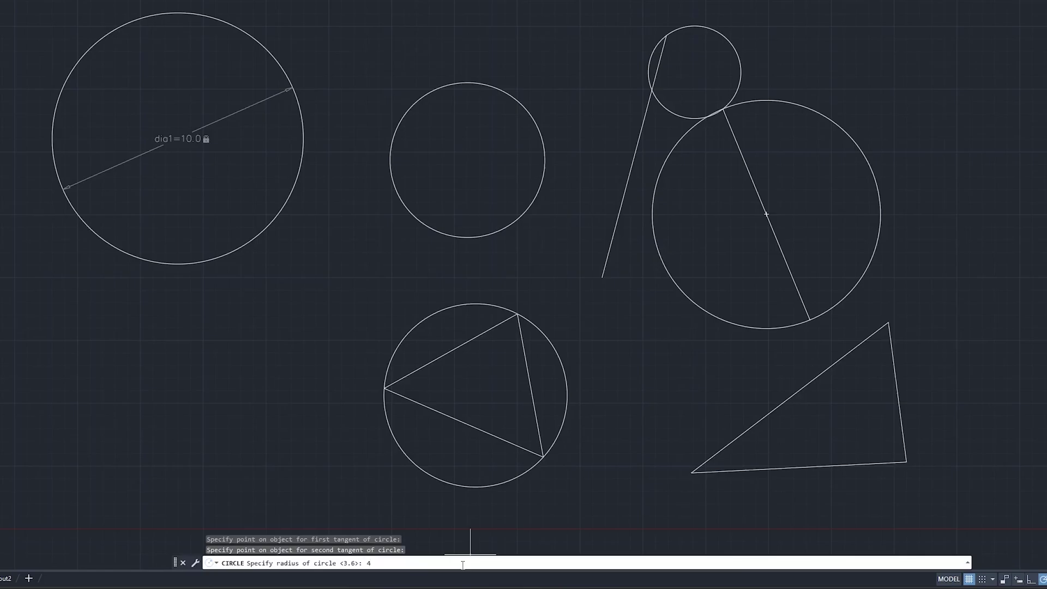
text(4)
key(Return)
key(Escape)
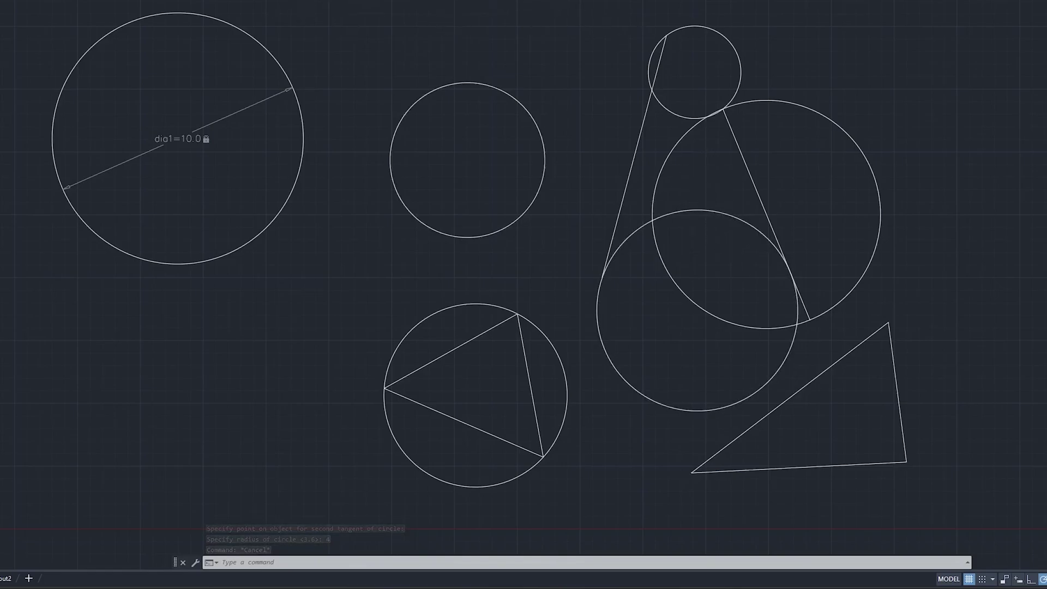
- Draw a Tan, Tan, Tan circle inside the empty triangle, tangent to all three of its sides
click(53, 48)
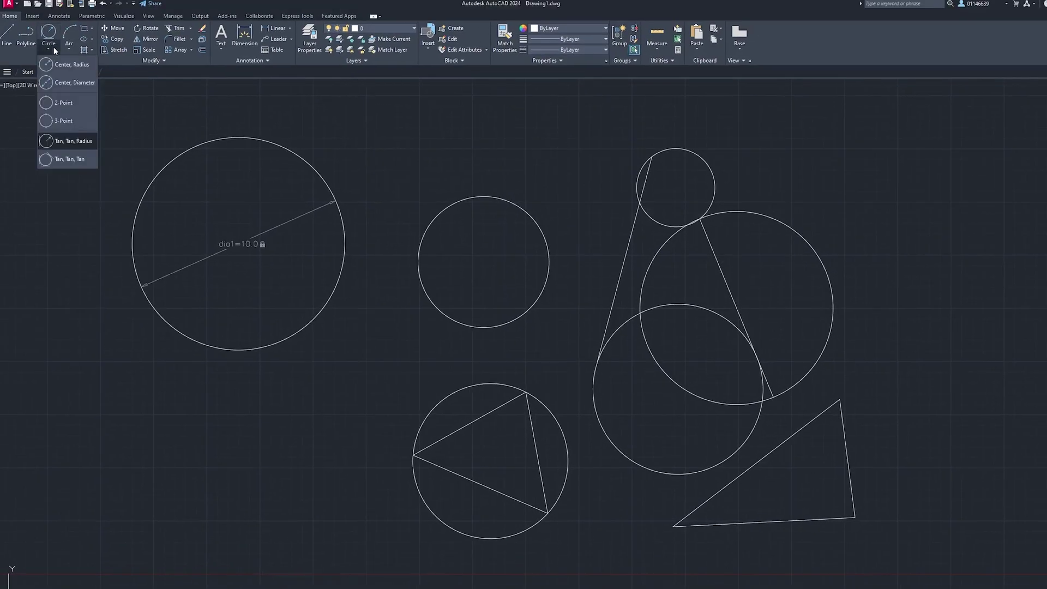
click(66, 159)
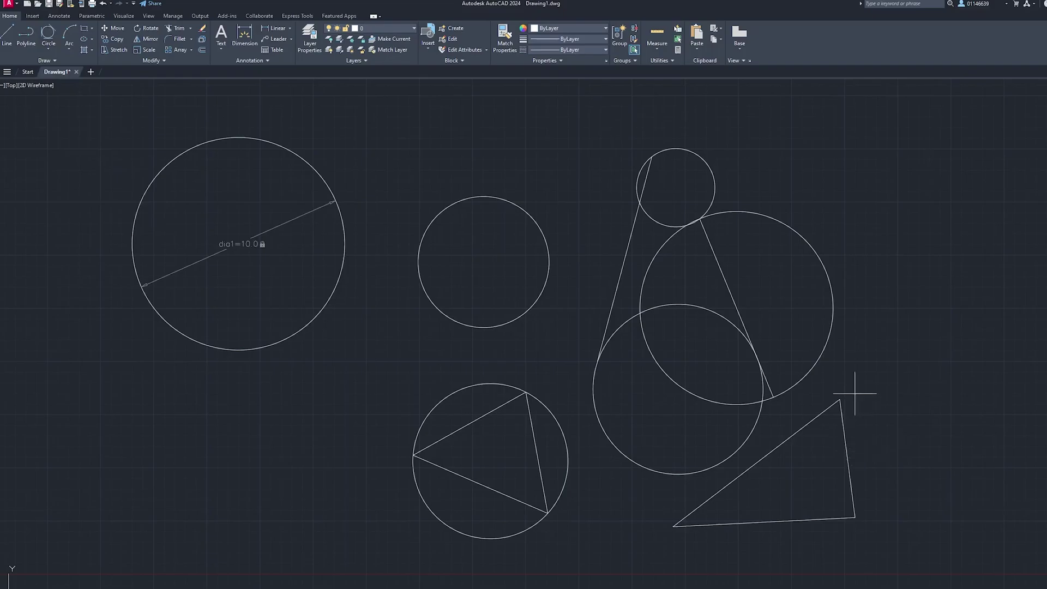
click(763, 456)
click(766, 521)
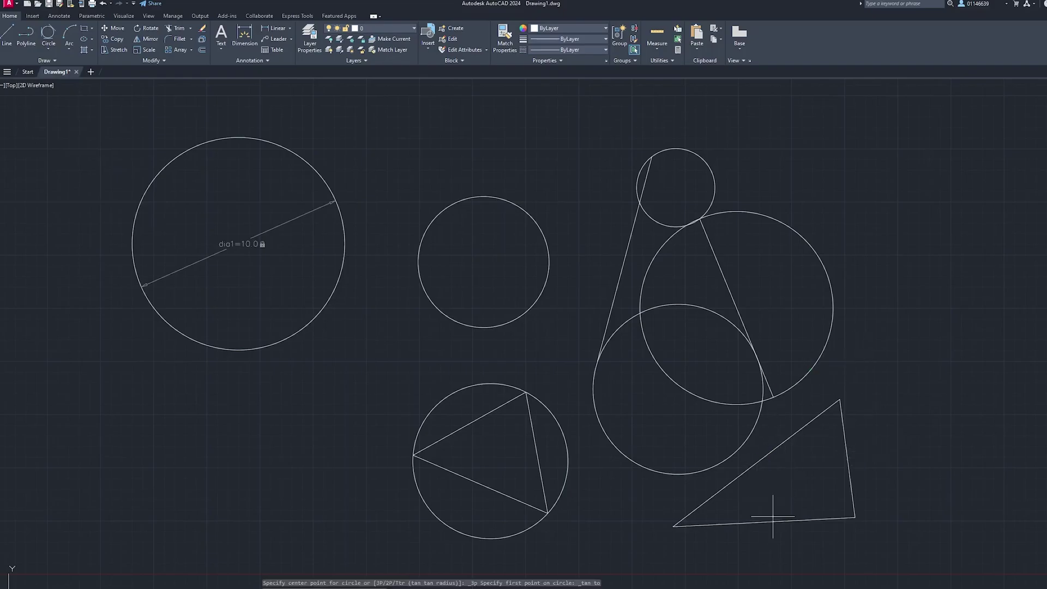
click(846, 474)
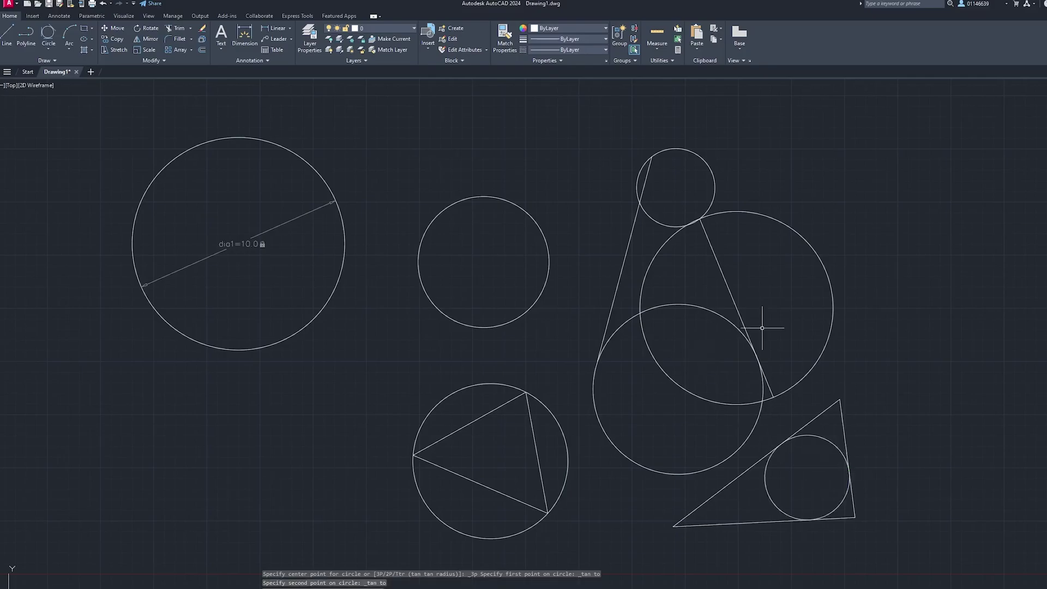
- Examine the finished circles, including how they meet the triangles and the slanted lines
scroll(867, 523, down, 3)
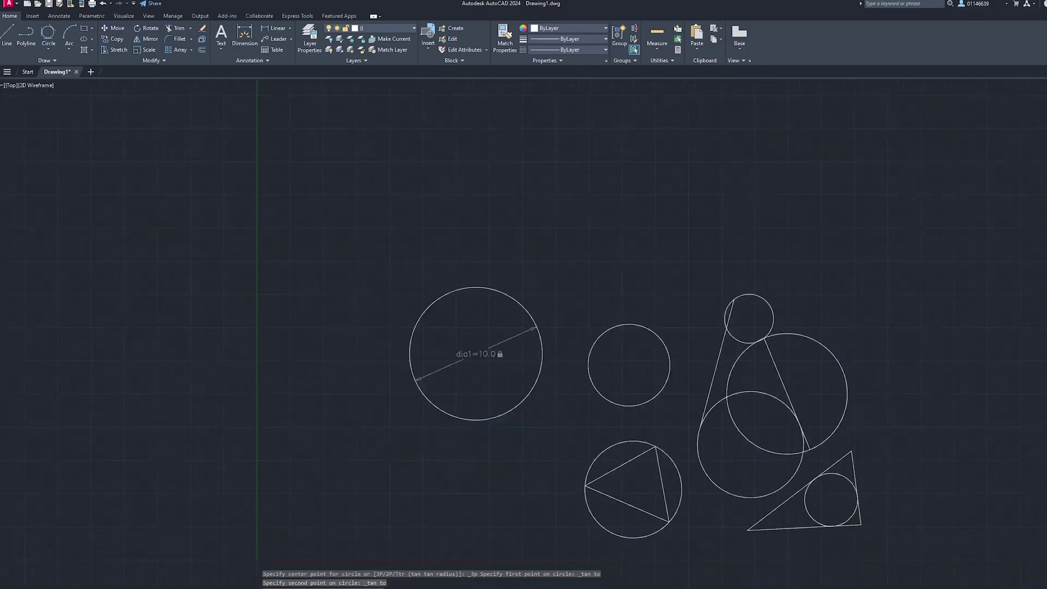
scroll(775, 450, up, 7)
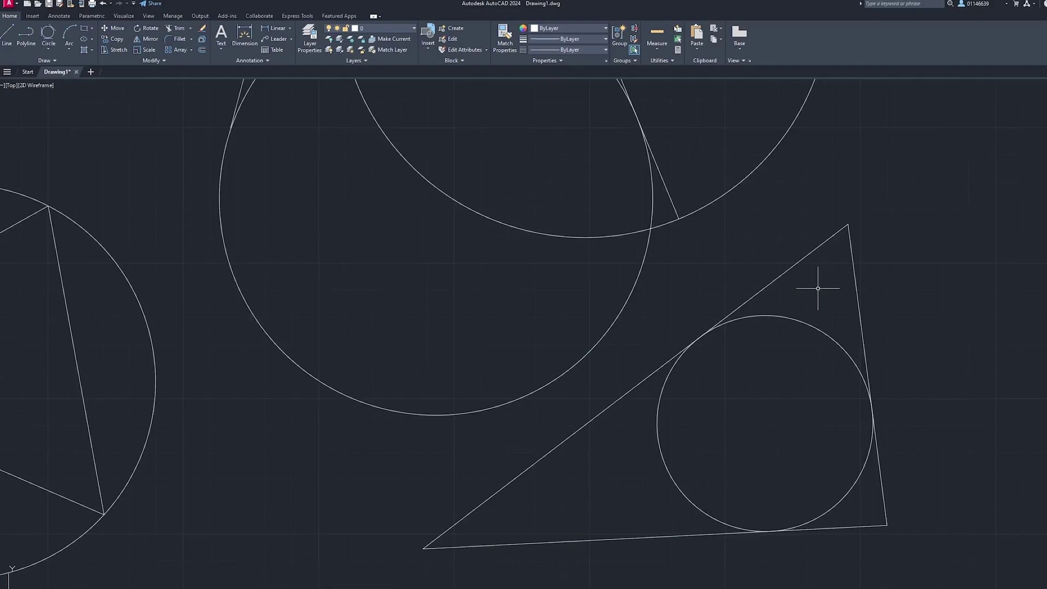
scroll(816, 289, down, 4)
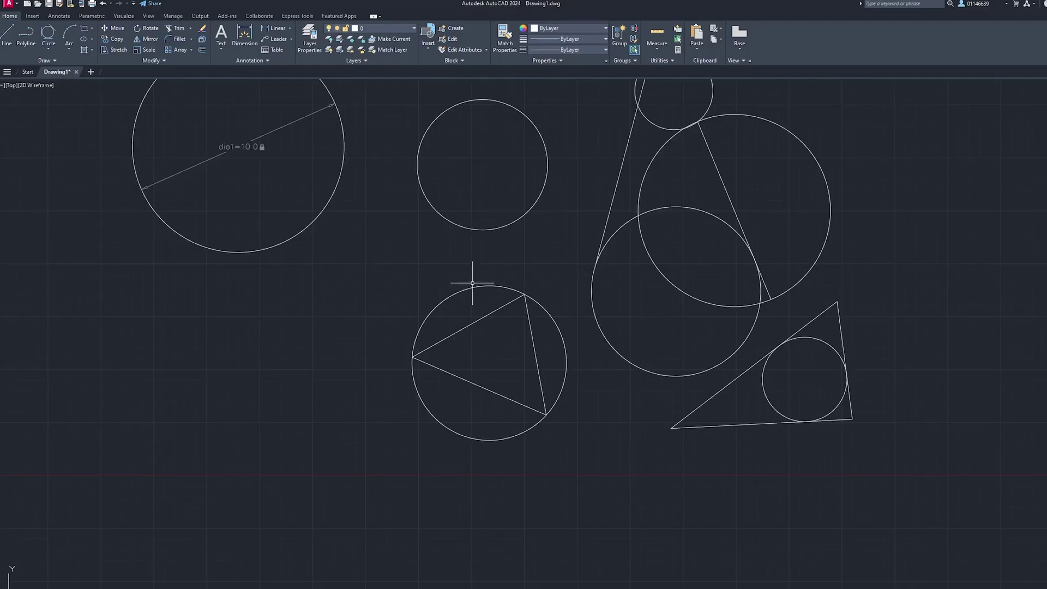
middle_drag(472, 283, 664, 370)
scroll(699, 279, up, 2)
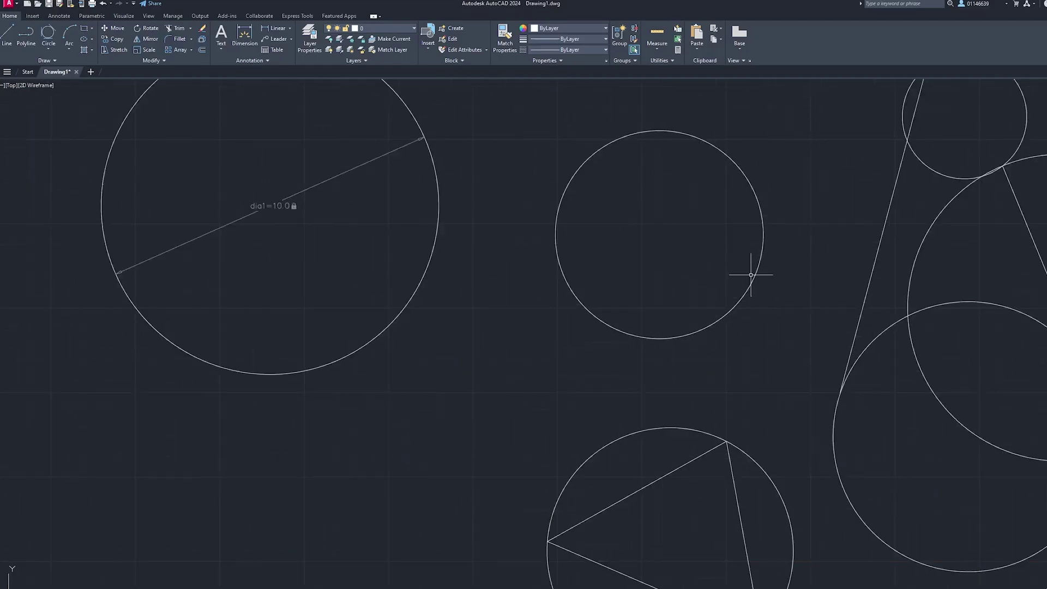
mouse_move(751, 275)
middle_down()
mouse_move(732, 295)
mouse_move(609, 319)
middle_up()
mouse_move(835, 287)
middle_down()
mouse_move(787, 264)
mouse_move(746, 283)
mouse_move(827, 227)
mouse_move(872, 272)
middle_up()
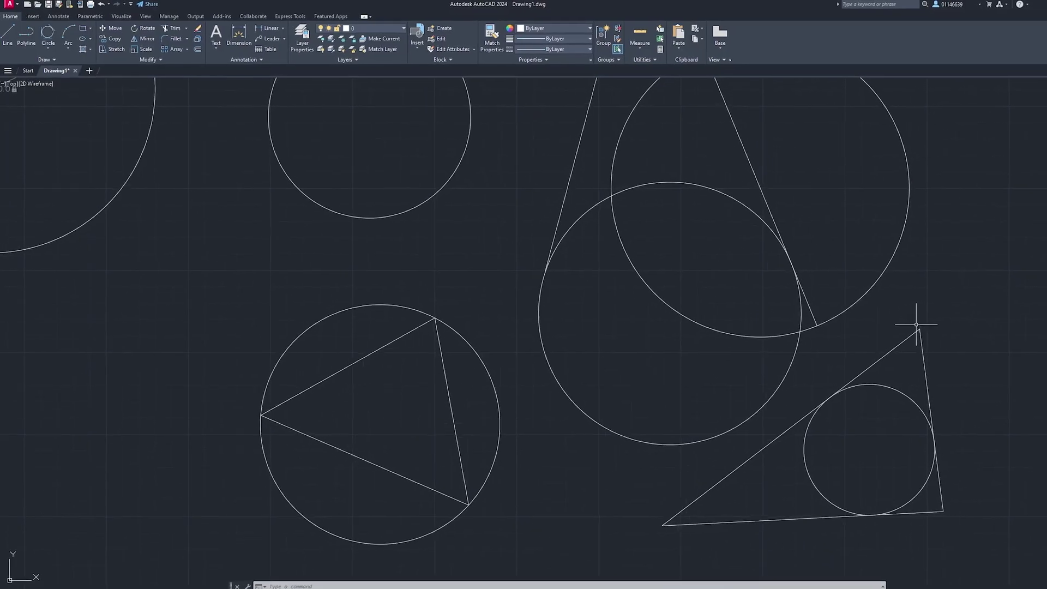
scroll(940, 337, down, 4)
scroll(914, 257, up, 7)
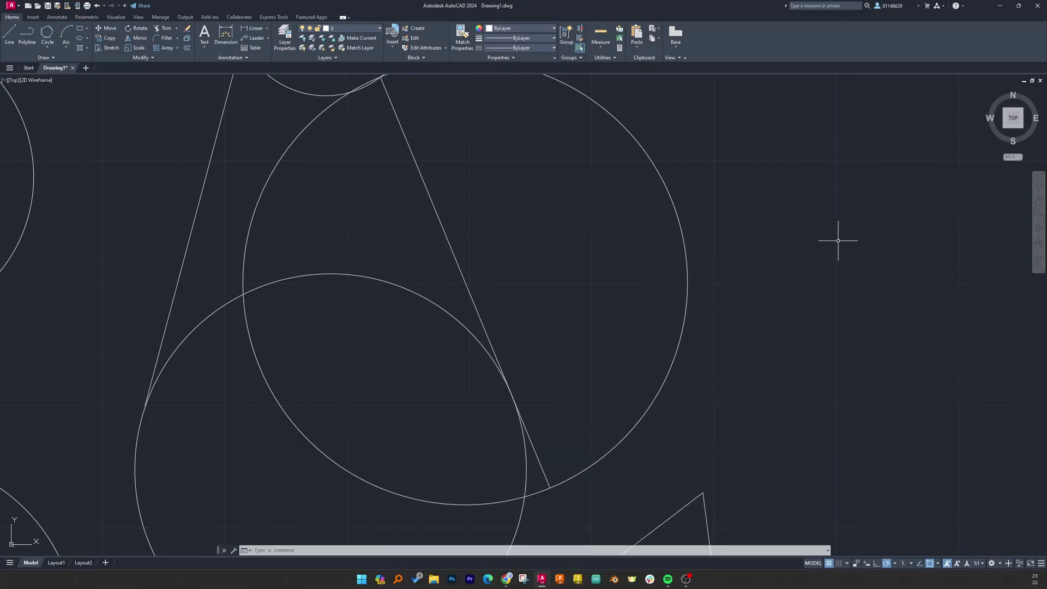
scroll(817, 245, down, 5)
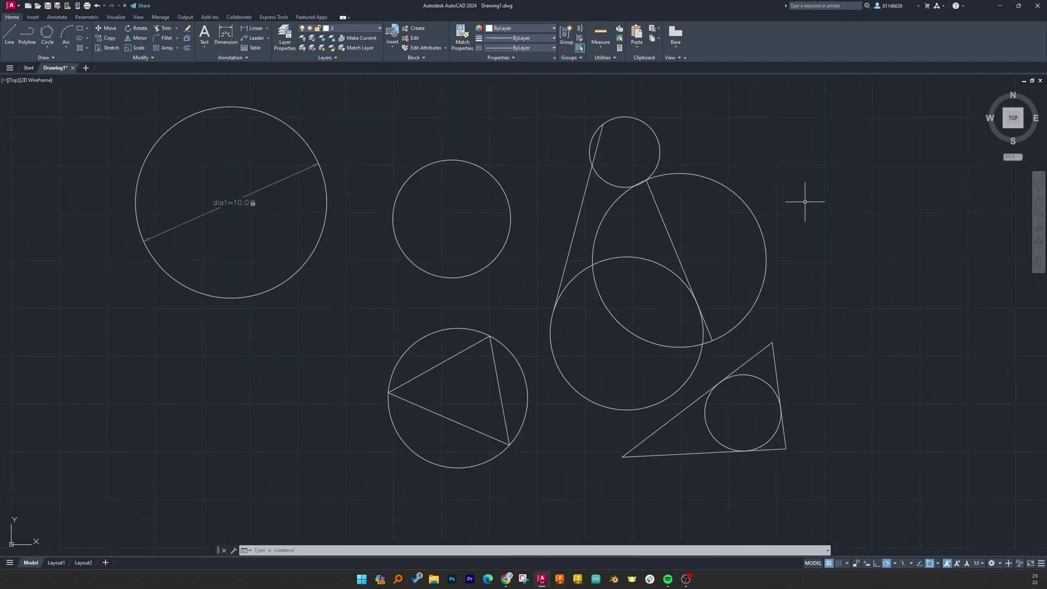